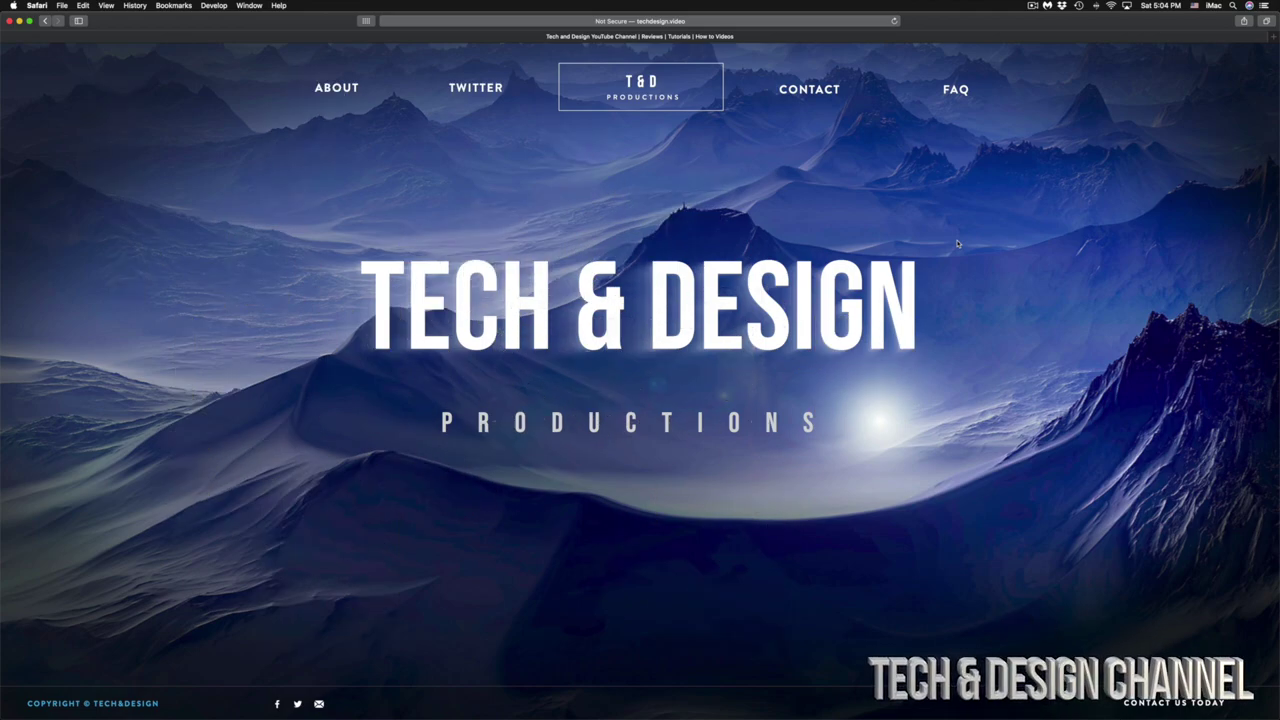
Bring the Photos drive's Finder window forward and centre it over Safari.
{"action": "key", "text": "F3"}
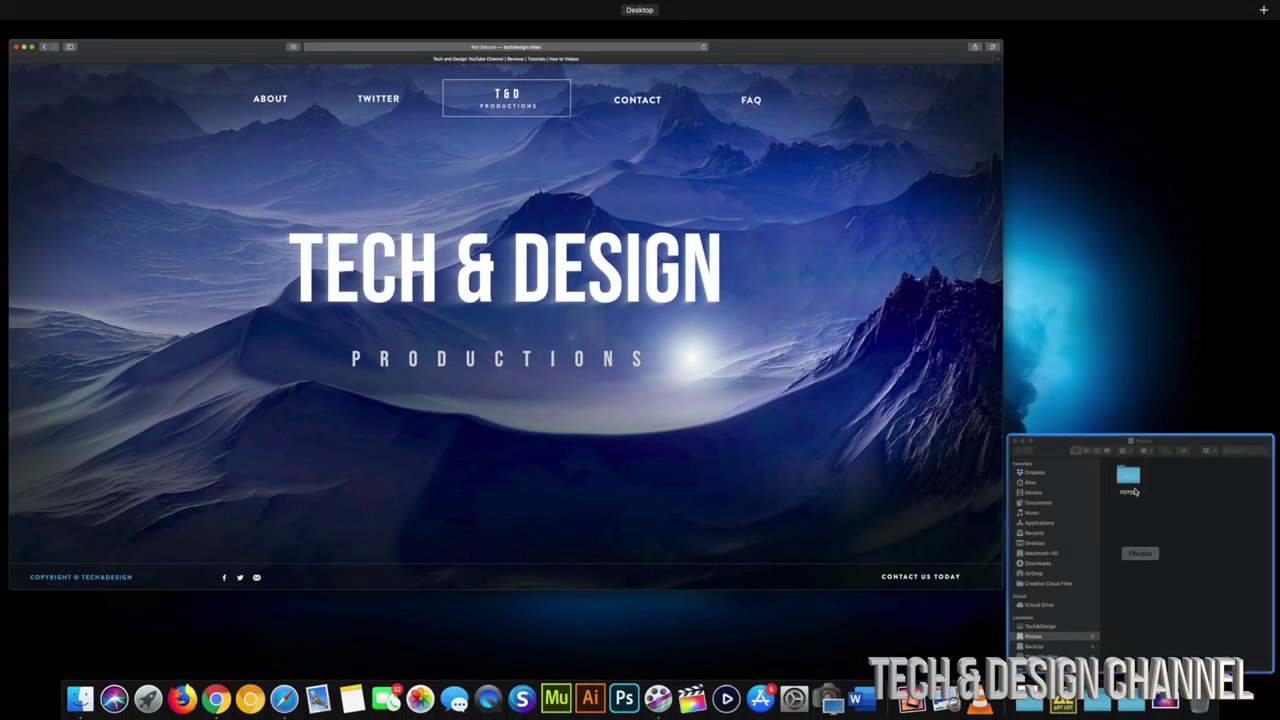
{"action": "left_click", "coordinate": [1140, 490]}
{"action": "left_click_drag", "start_coordinate": [943, 380], "coordinate": [555, 162]}
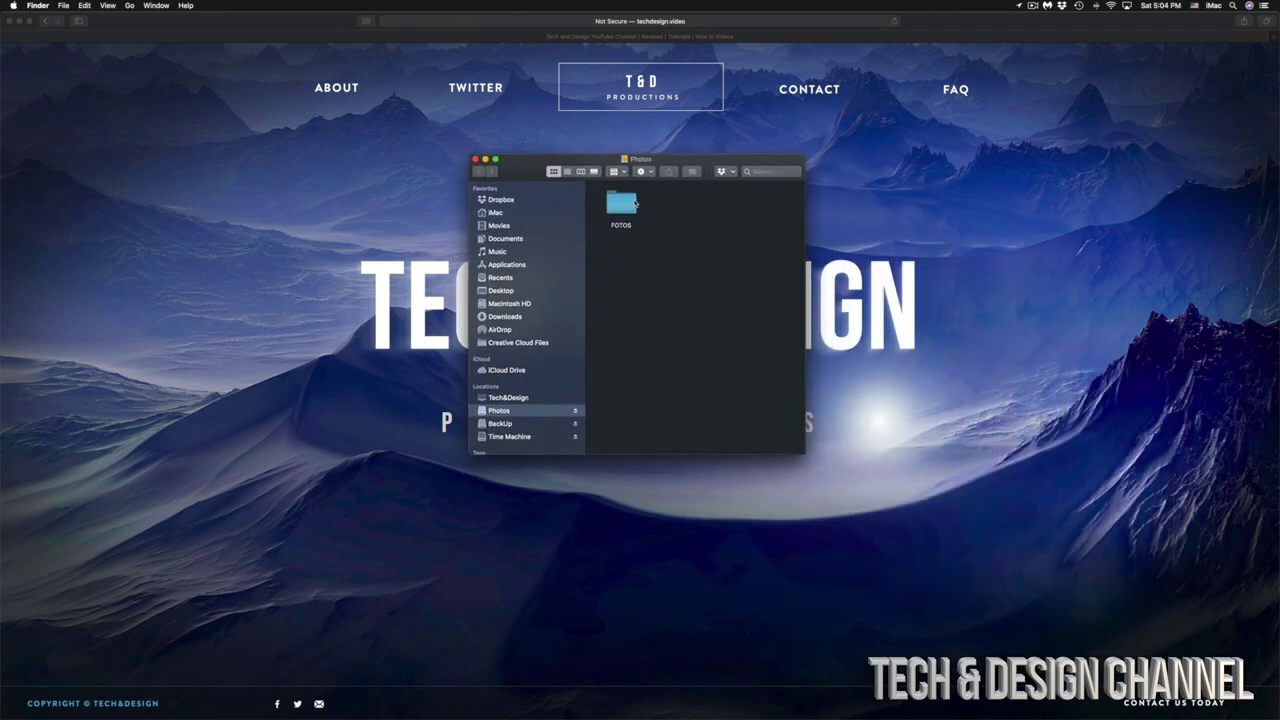
{"action": "left_click_drag", "start_coordinate": [658, 163], "coordinate": [647, 155]}
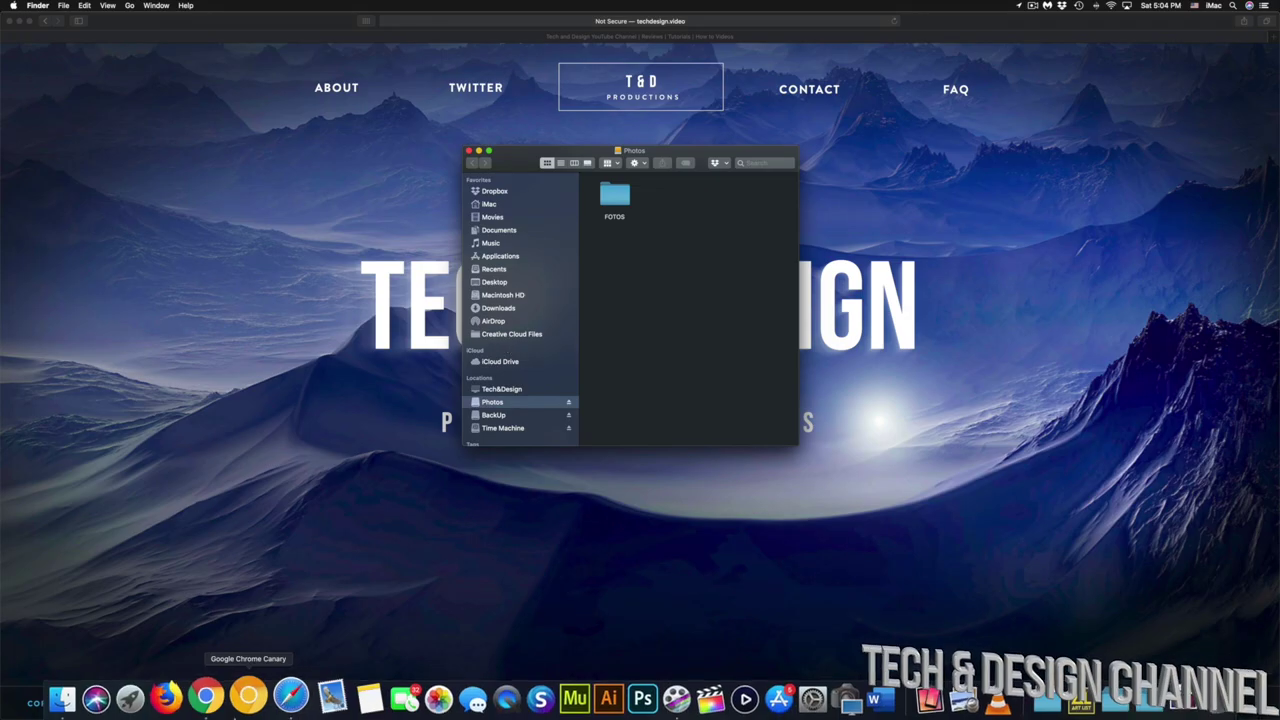
{"action": "mouse_move", "coordinate": [116, 590]}
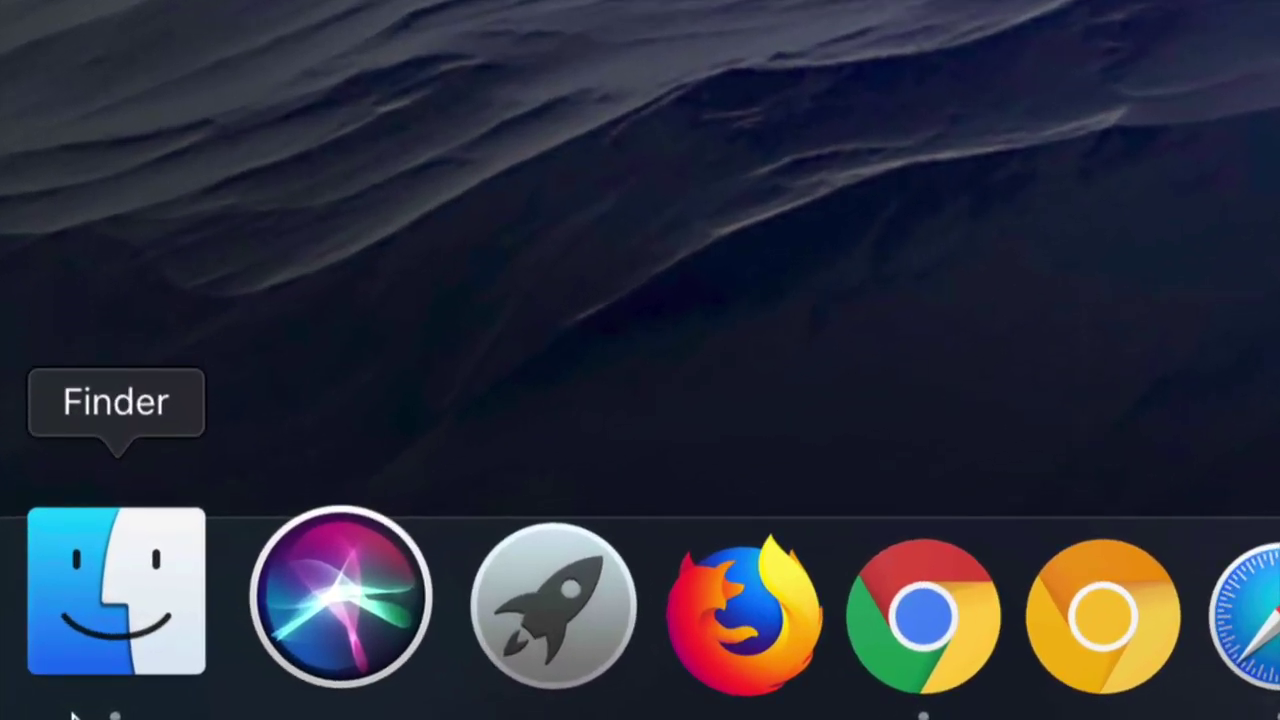
{"action": "left_click", "coordinate": [105, 626]}
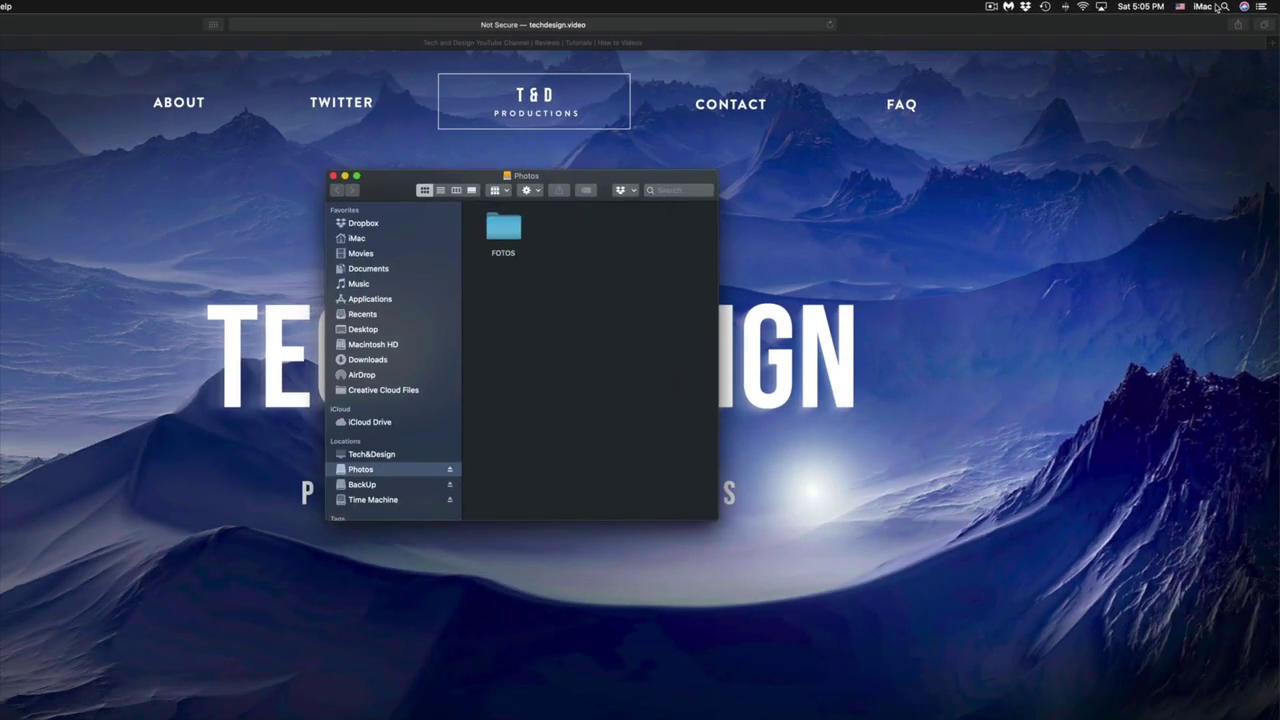
{"action": "left_click_drag", "start_coordinate": [384, 186], "coordinate": [358, 152]}
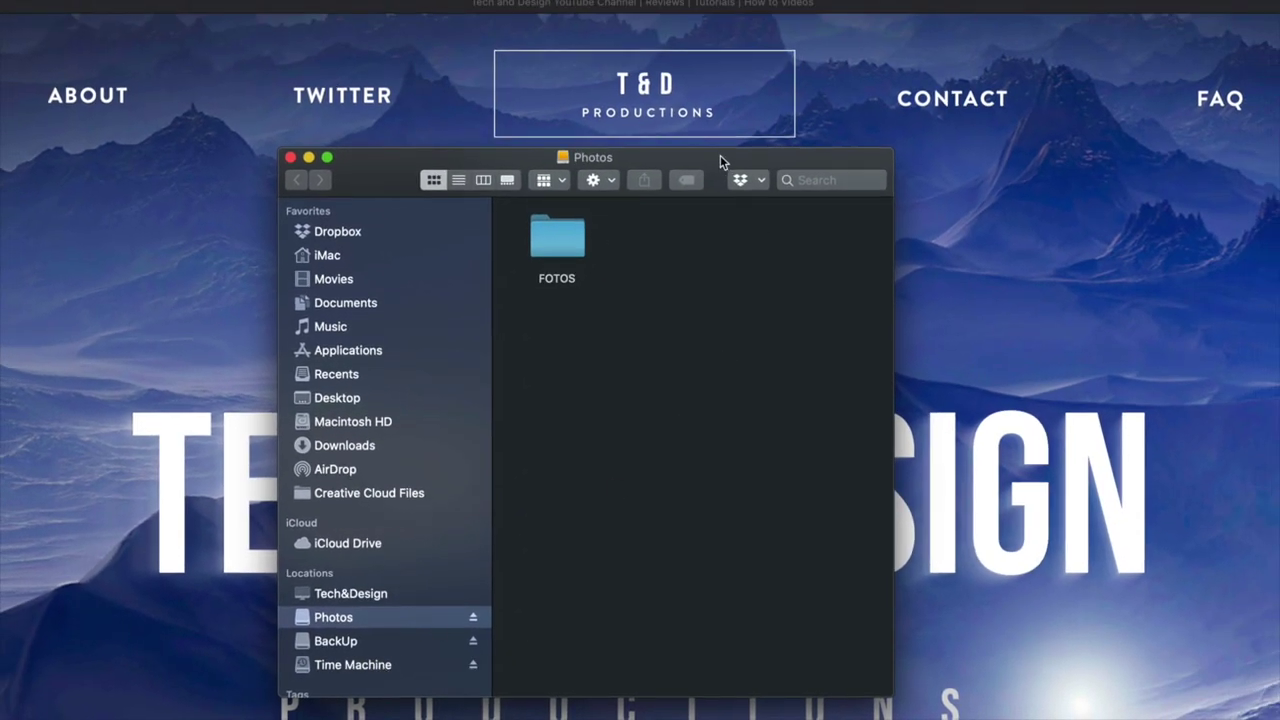
{"action": "left_click_drag", "start_coordinate": [722, 160], "coordinate": [715, 113]}
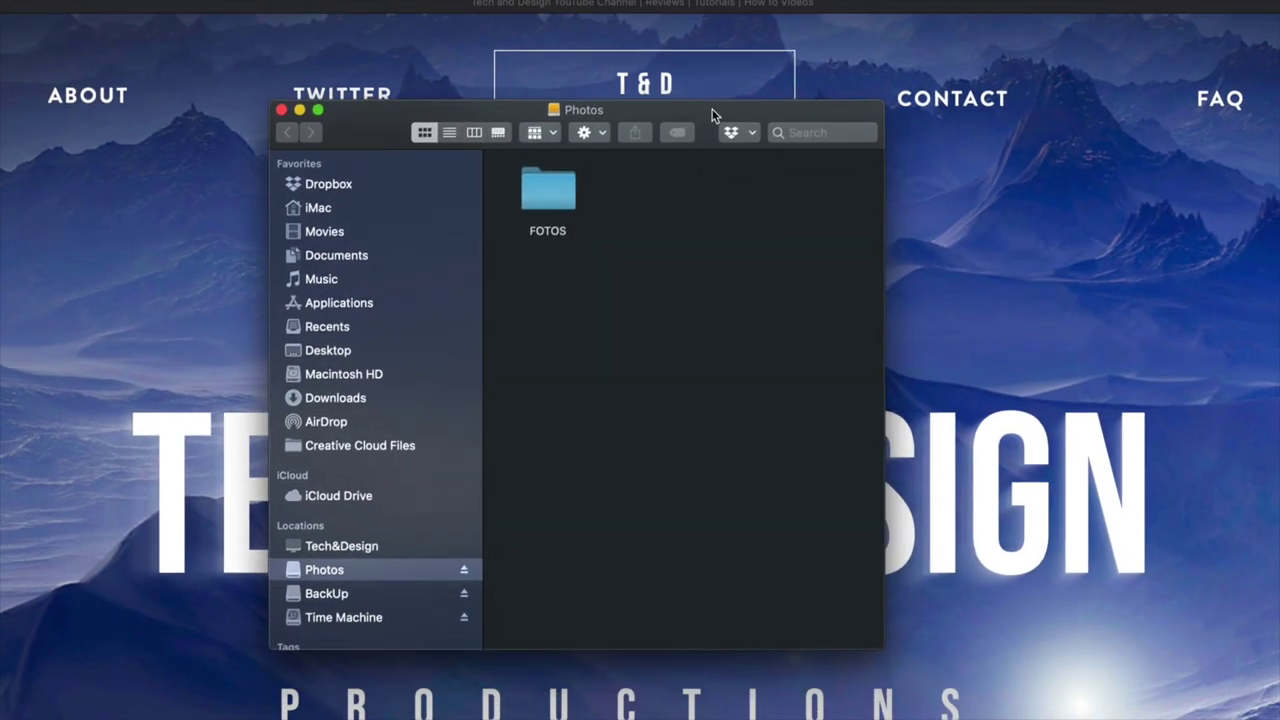
Open the FOTOS folder, then its PROFESSIONAL PHOTOS subfolder.
{"action": "left_click", "coordinate": [568, 184]}
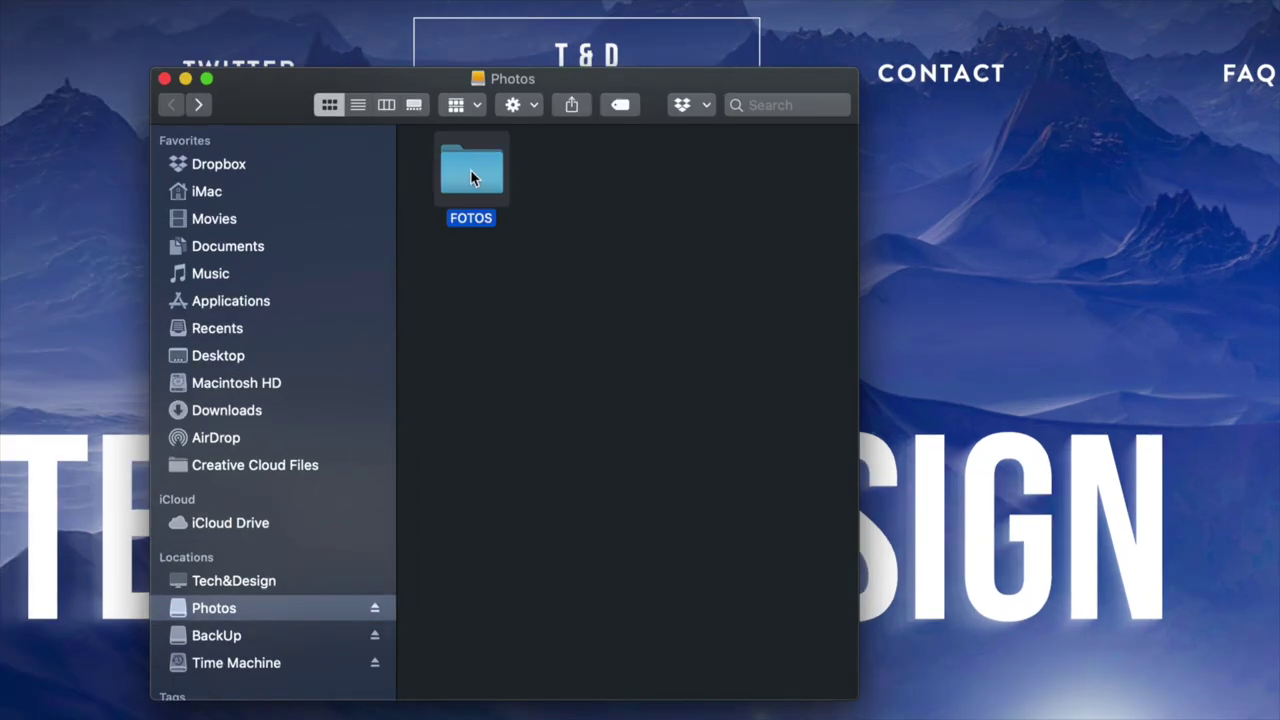
{"action": "double_click", "coordinate": [470, 175]}
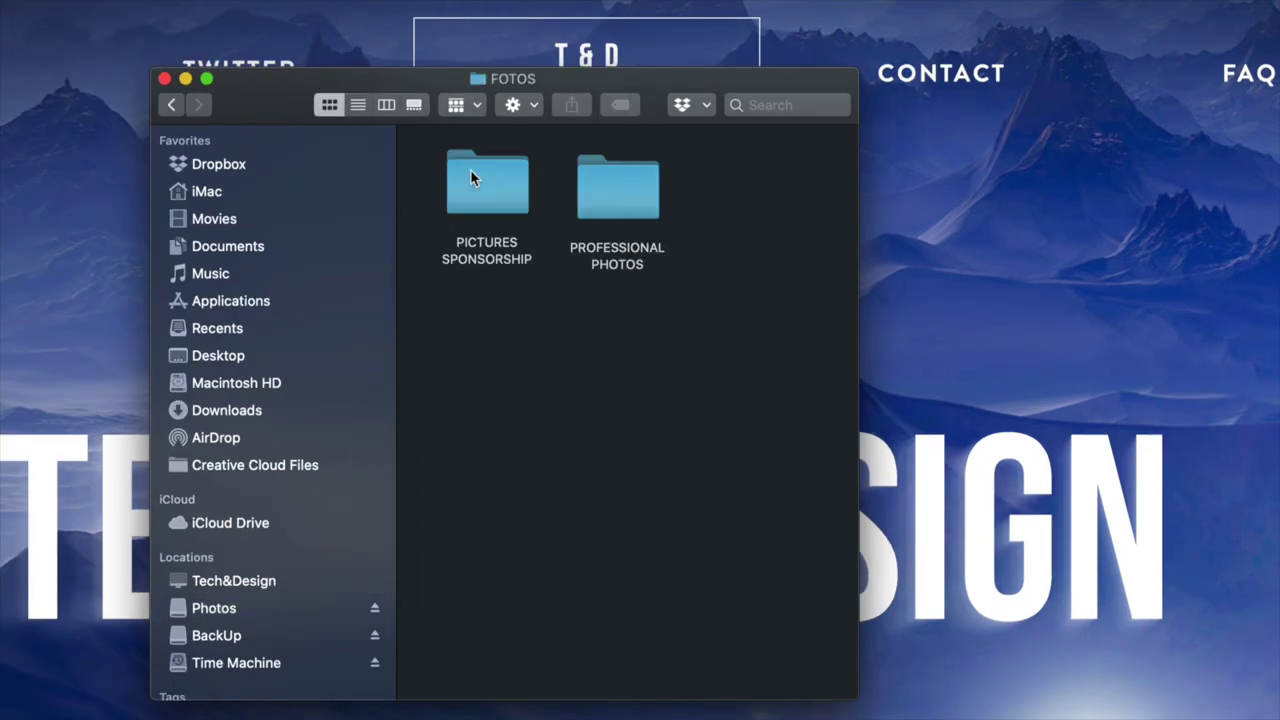
{"action": "double_click", "coordinate": [601, 199]}
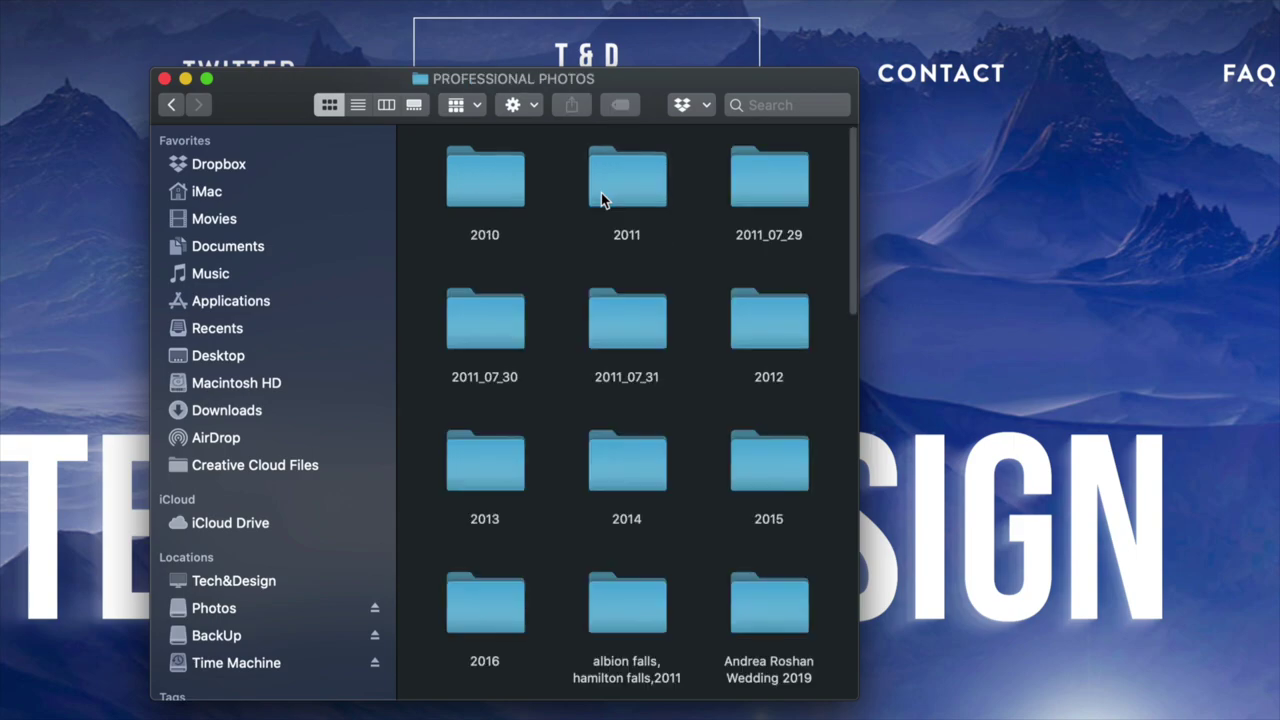
{"action": "scroll", "coordinate": [676, 330], "scroll_direction": "down", "scroll_amount": 10}
{"action": "scroll", "coordinate": [676, 330], "scroll_direction": "down", "scroll_amount": 5}
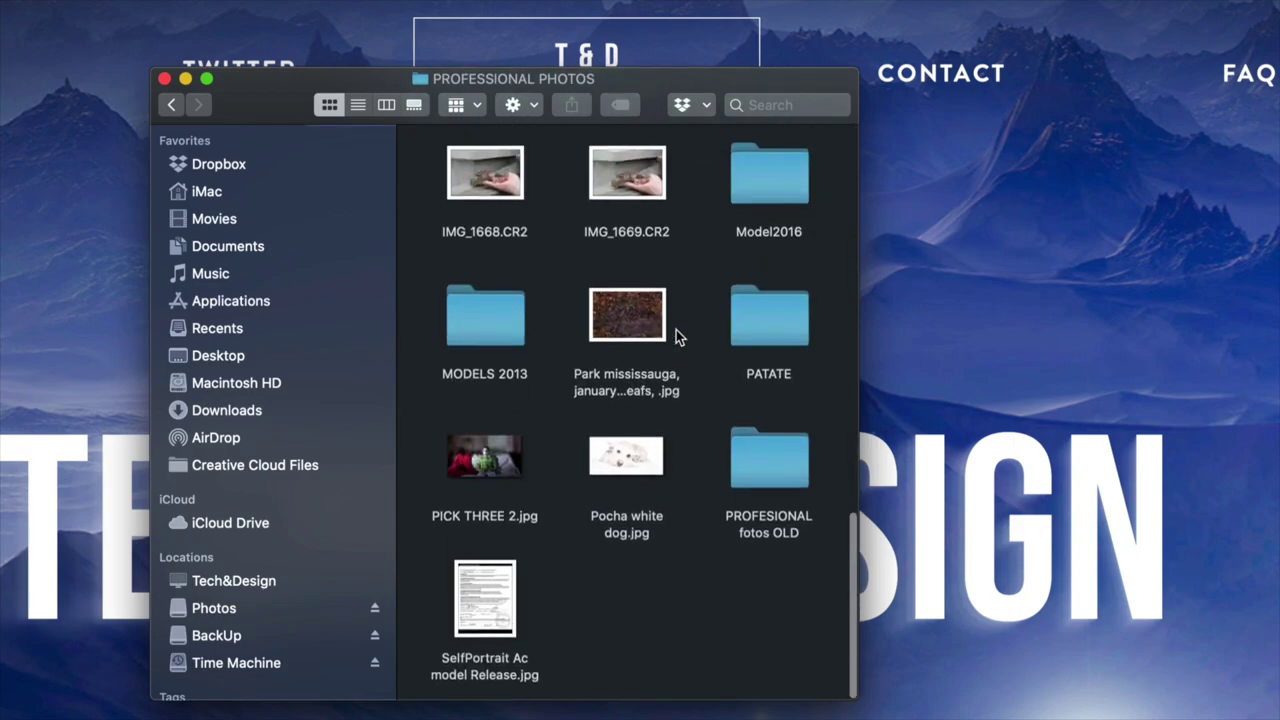
{"action": "scroll", "coordinate": [676, 330], "scroll_direction": "up", "scroll_amount": 5}
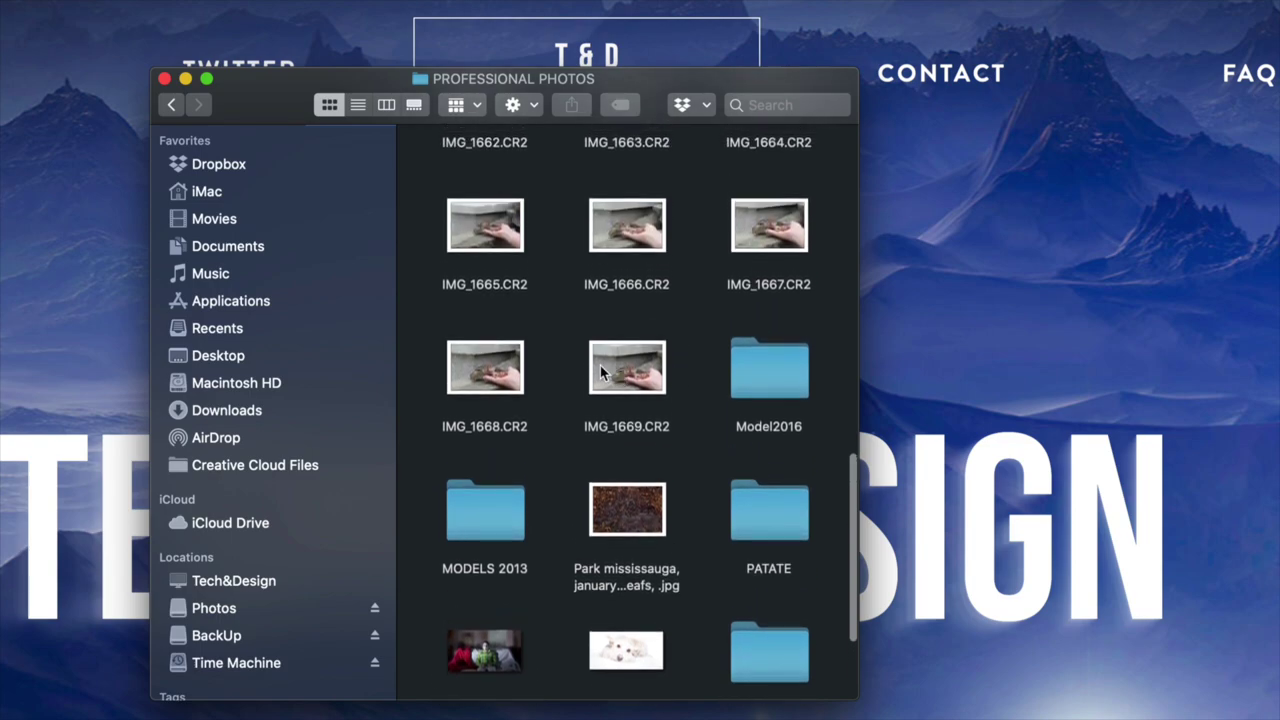
Move IMG_1666.CR2 and SelfPortrait Ac model Release.jpg to the Trash.
{"action": "left_click", "coordinate": [640, 235]}
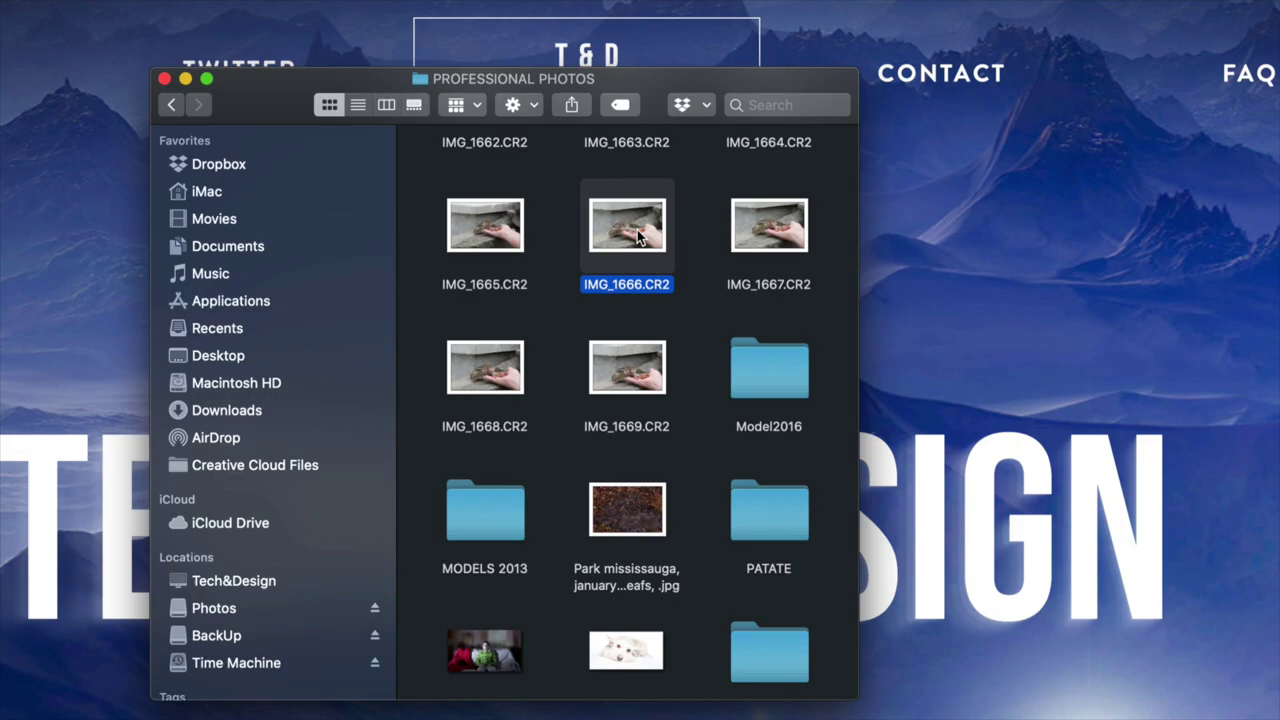
{"action": "right_click", "coordinate": [640, 235]}
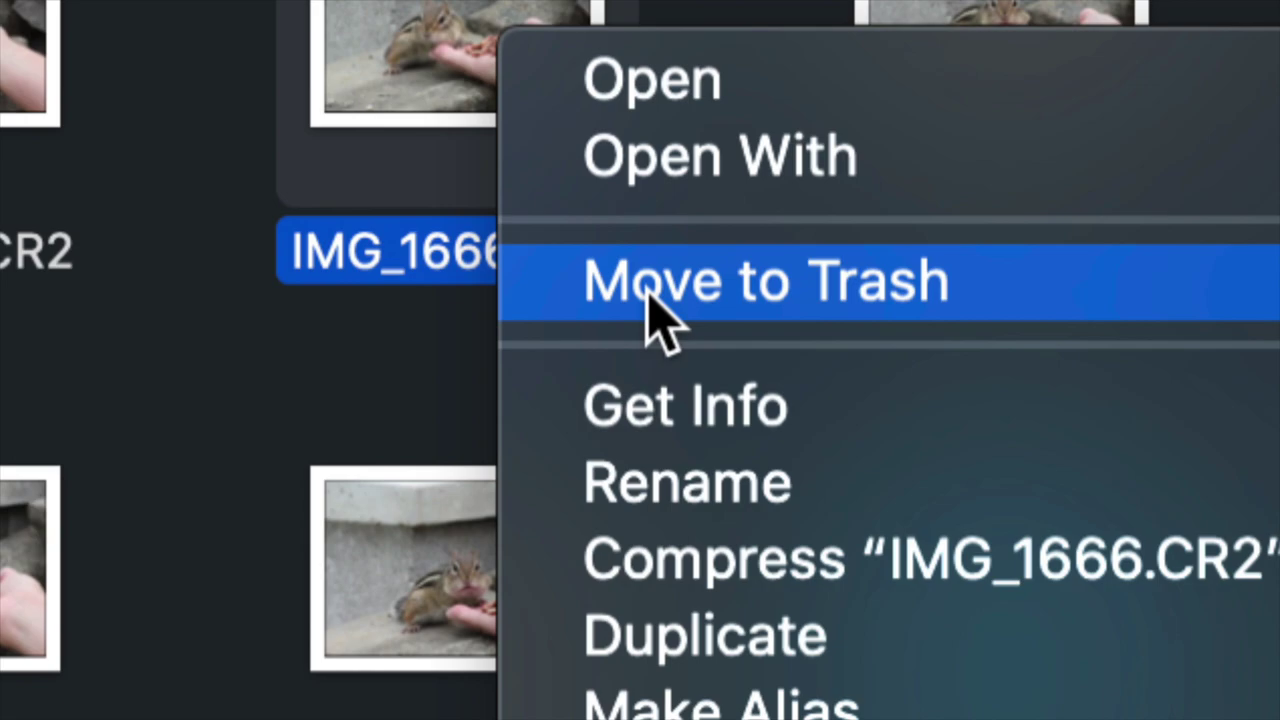
{"action": "left_click", "coordinate": [651, 300]}
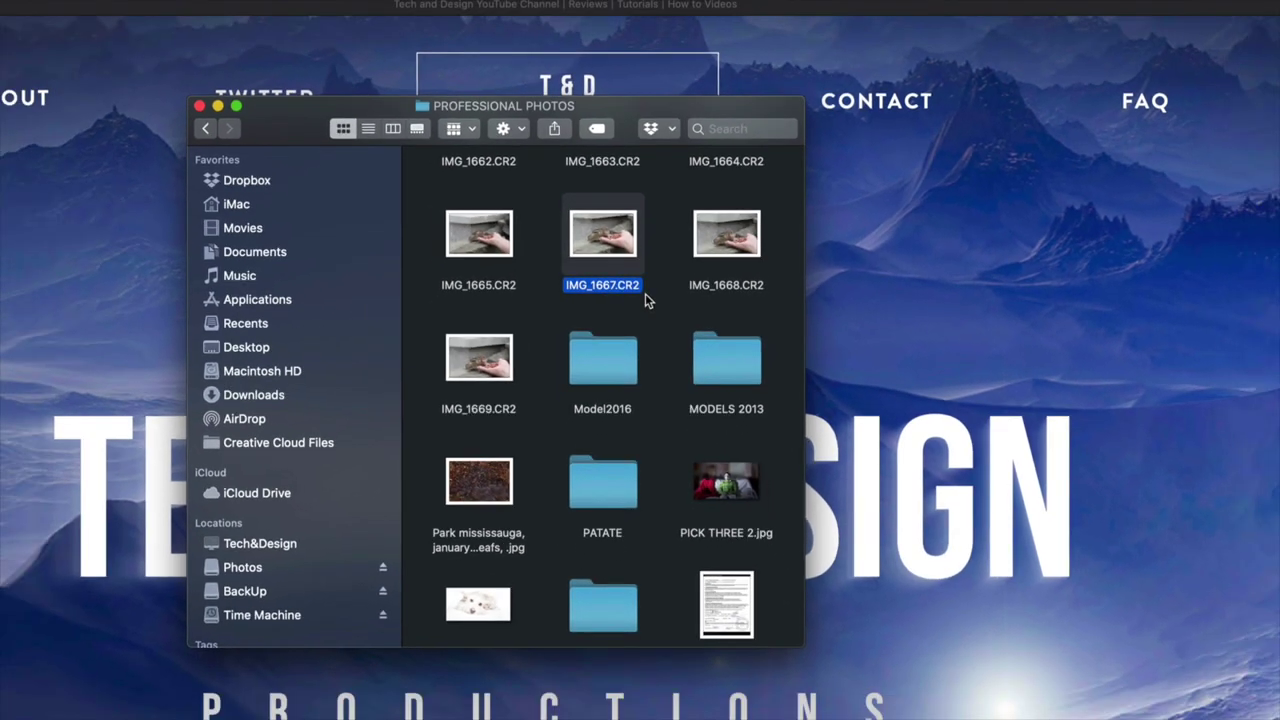
{"action": "scroll", "coordinate": [645, 293], "scroll_direction": "down", "scroll_amount": 2}
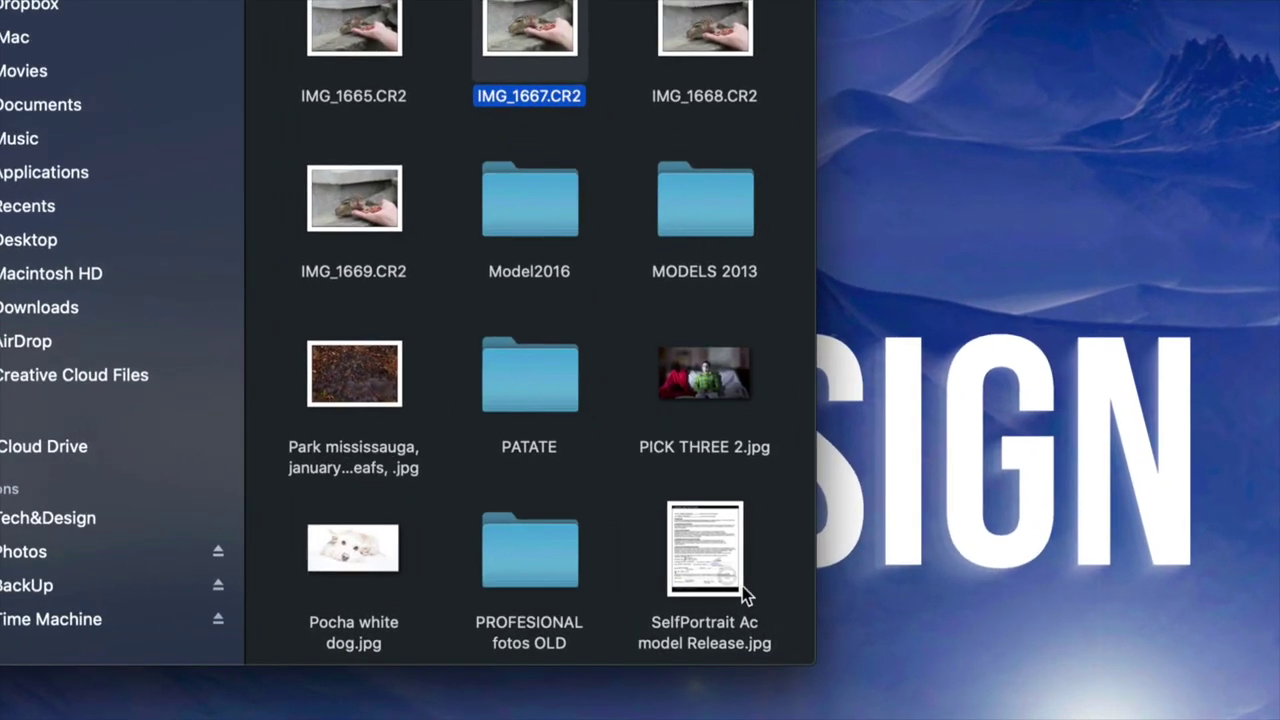
{"action": "left_click", "coordinate": [698, 553]}
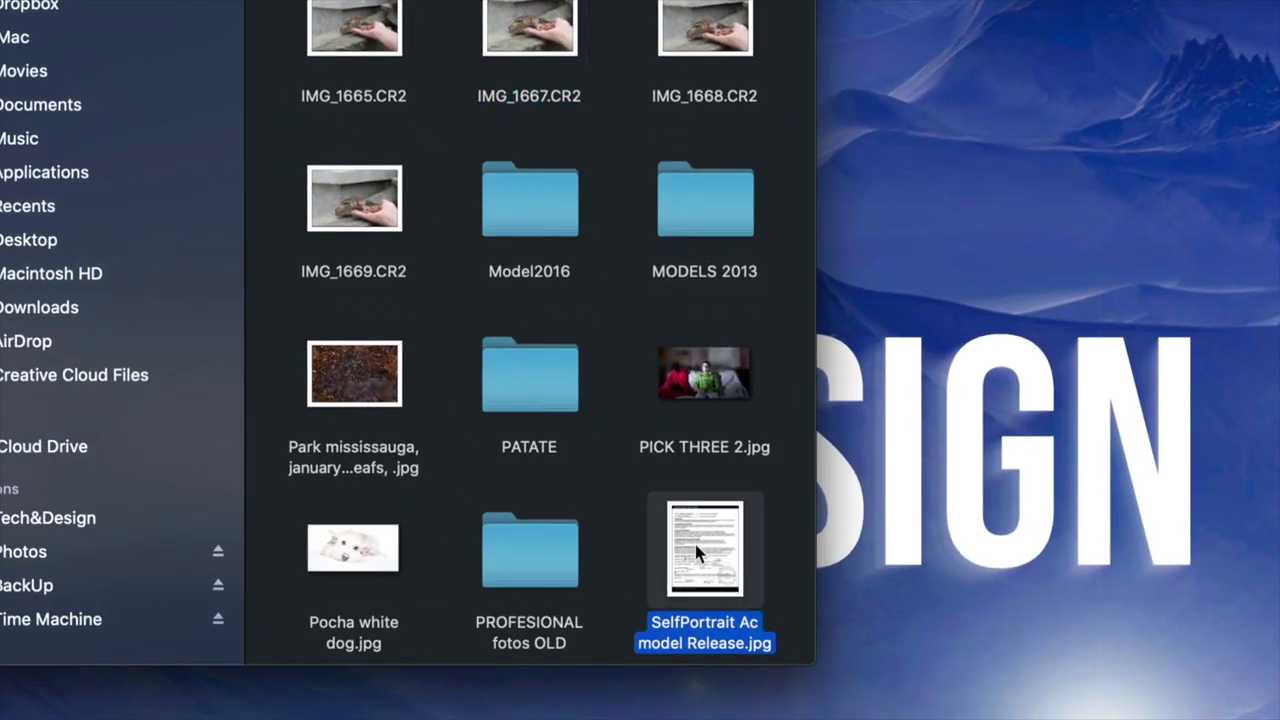
{"action": "key", "text": "super+BackSpace"}
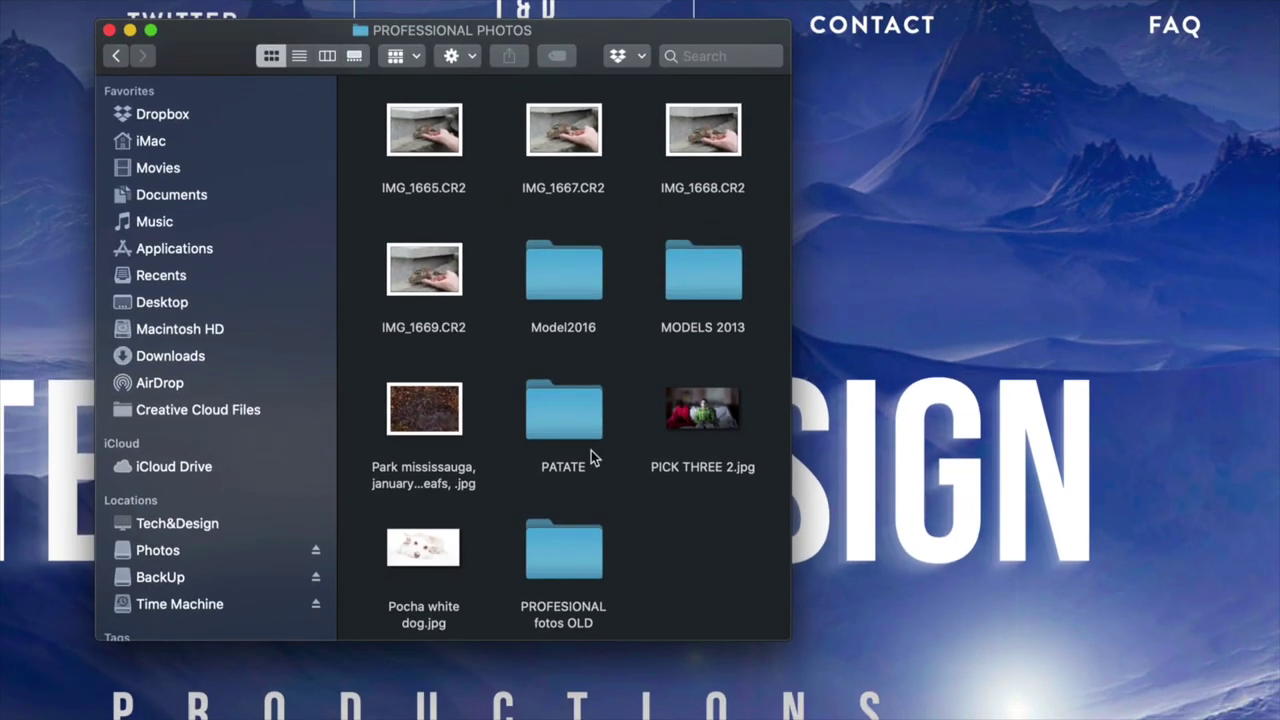
{"action": "scroll", "coordinate": [591, 450], "scroll_direction": "up", "scroll_amount": 5}
{"action": "scroll", "coordinate": [591, 450], "scroll_direction": "up", "scroll_amount": 5}
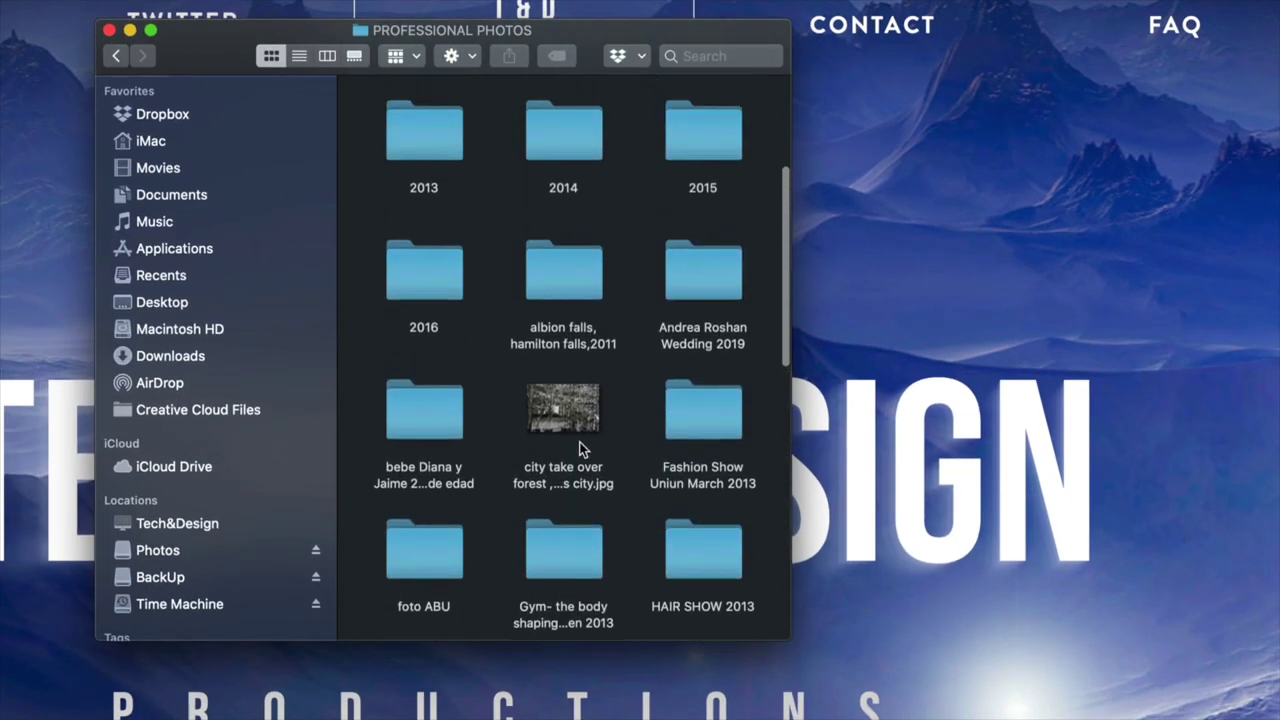
{"action": "scroll", "coordinate": [585, 450], "scroll_direction": "up", "scroll_amount": 2}
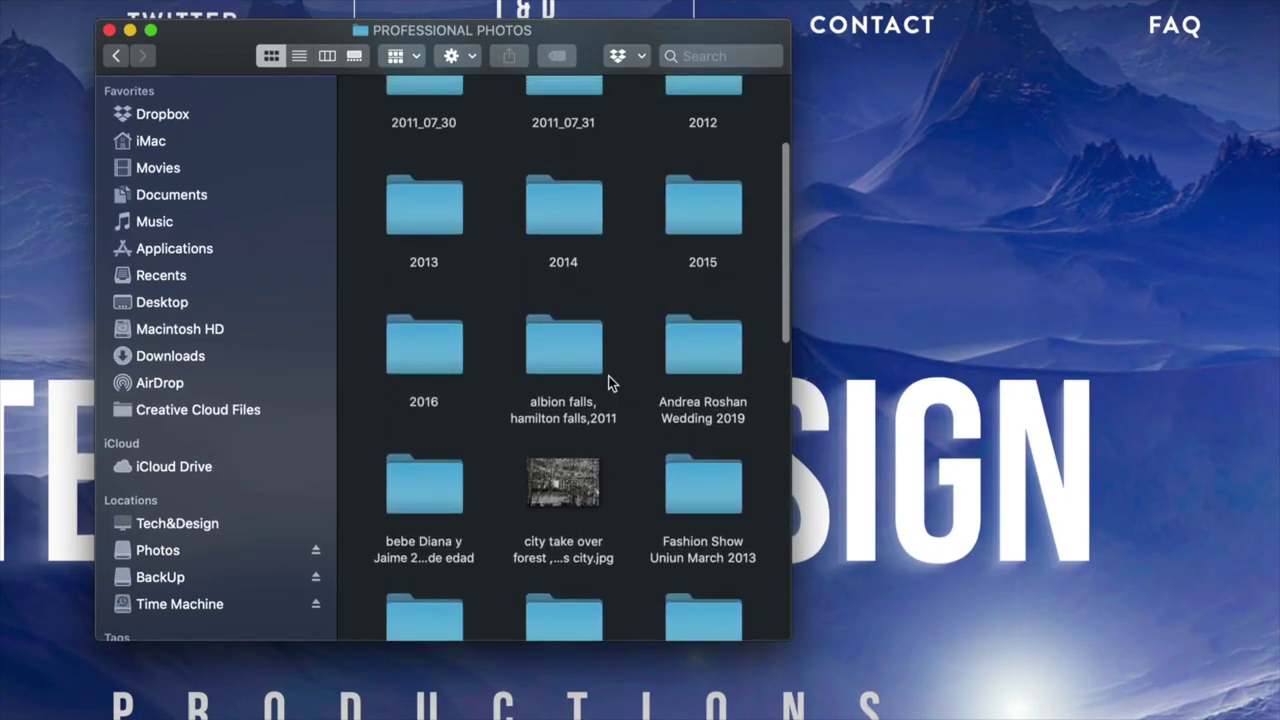
In the albion falls folder, trash images IMG_1120.jpg through IMG_1124.CR2.
{"action": "double_click", "coordinate": [582, 352]}
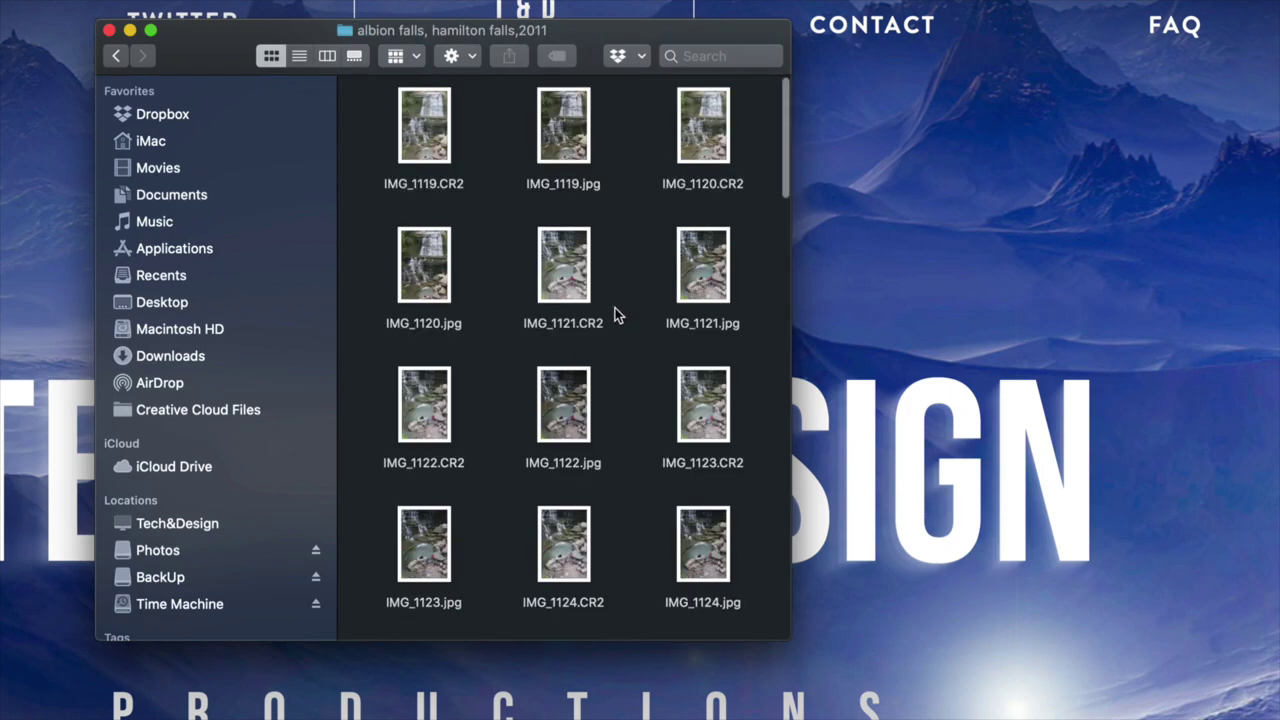
{"action": "left_click", "coordinate": [578, 252]}
{"action": "left_click", "coordinate": [623, 256]}
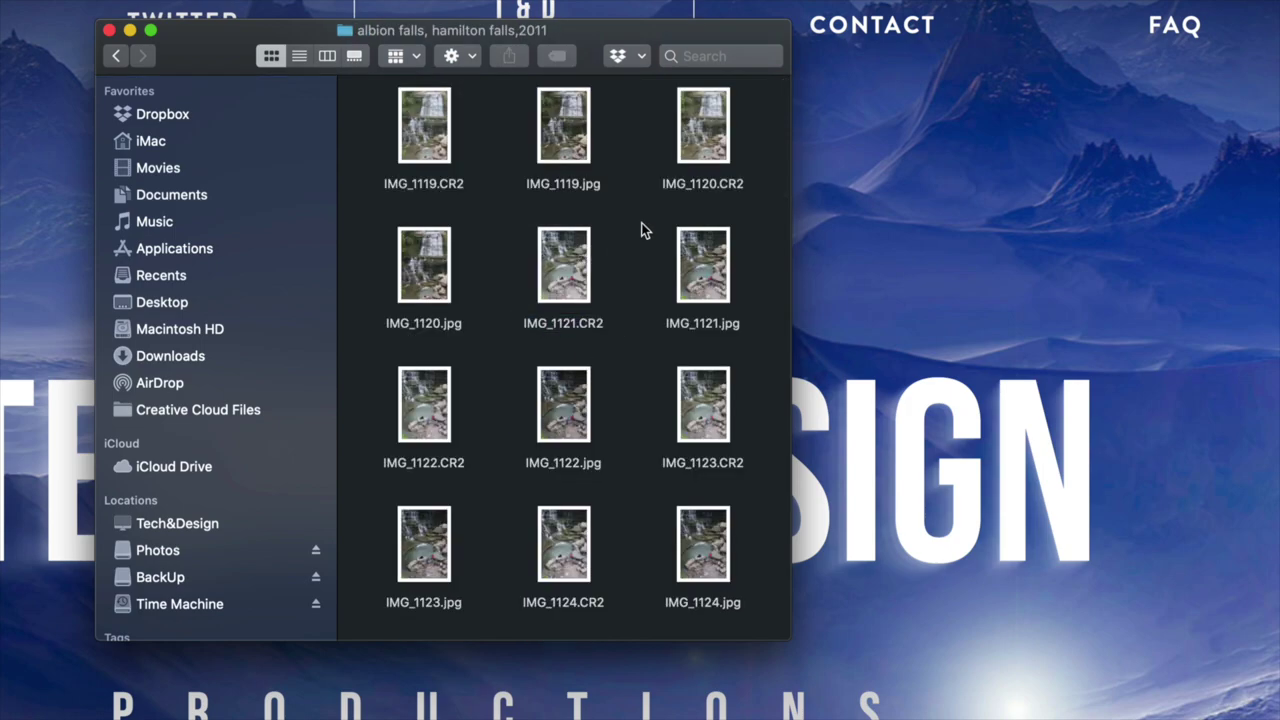
{"action": "left_click_drag", "start_coordinate": [601, 244], "coordinate": [375, 598]}
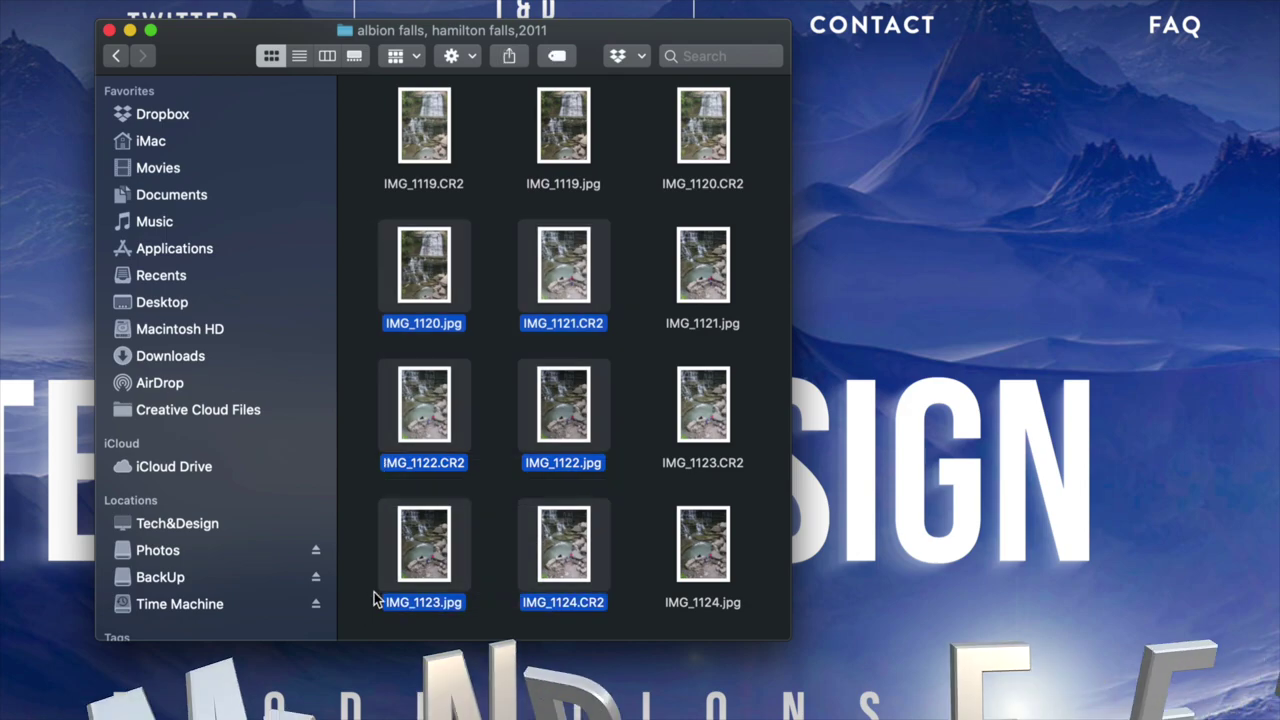
{"action": "key", "text": "super+BackSpace"}
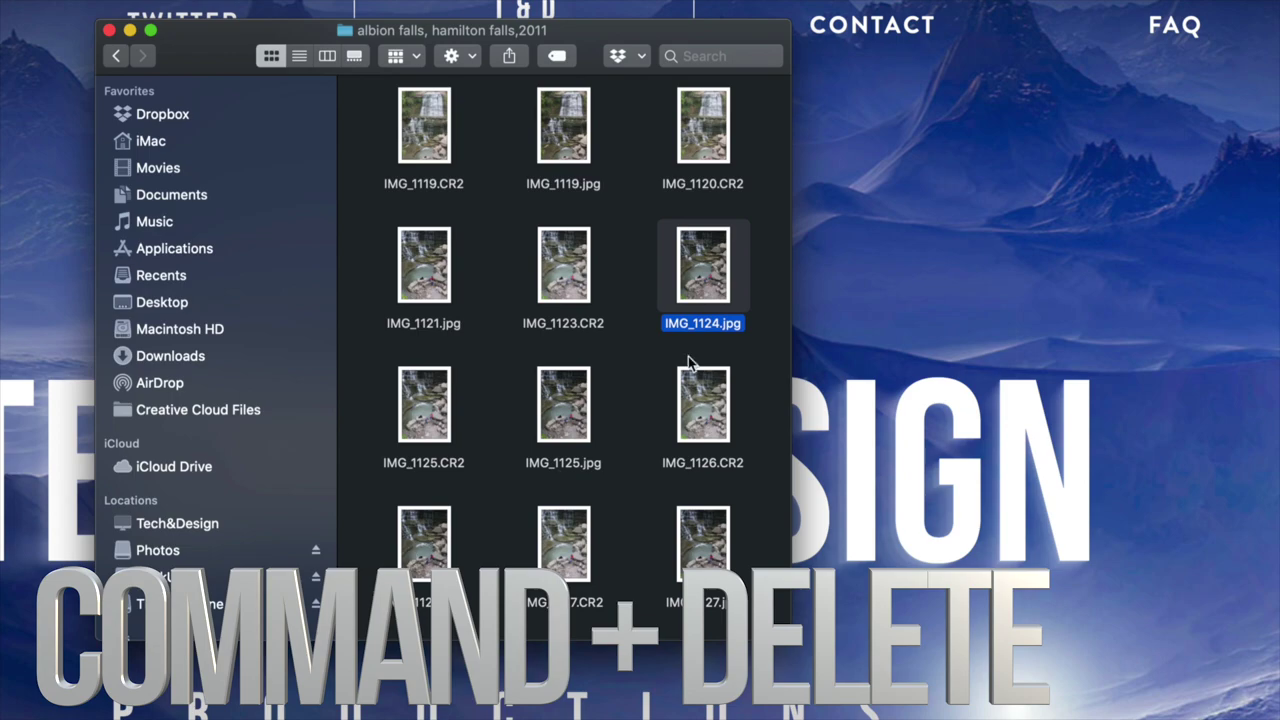
Trash images IMG_1121.jpg through IMG_1127.CR2, then go back to the Photos drive.
{"action": "left_click_drag", "start_coordinate": [612, 240], "coordinate": [398, 565]}
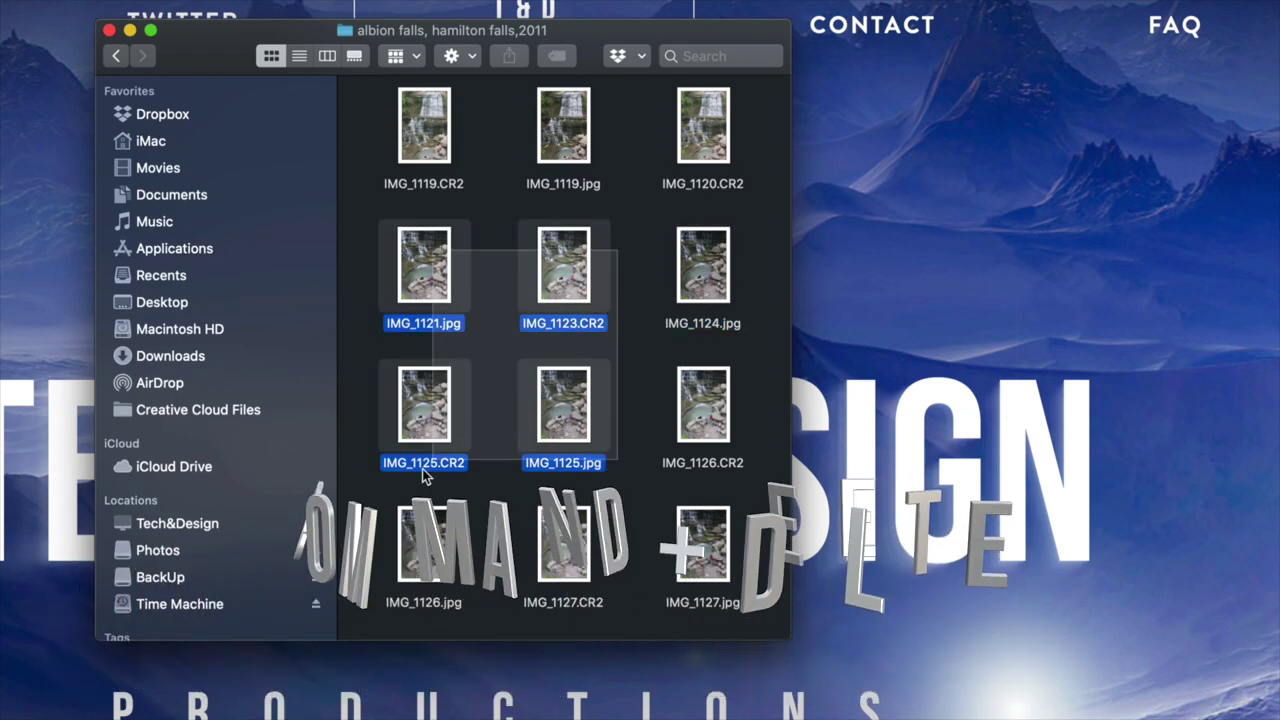
{"action": "right_click", "coordinate": [410, 560]}
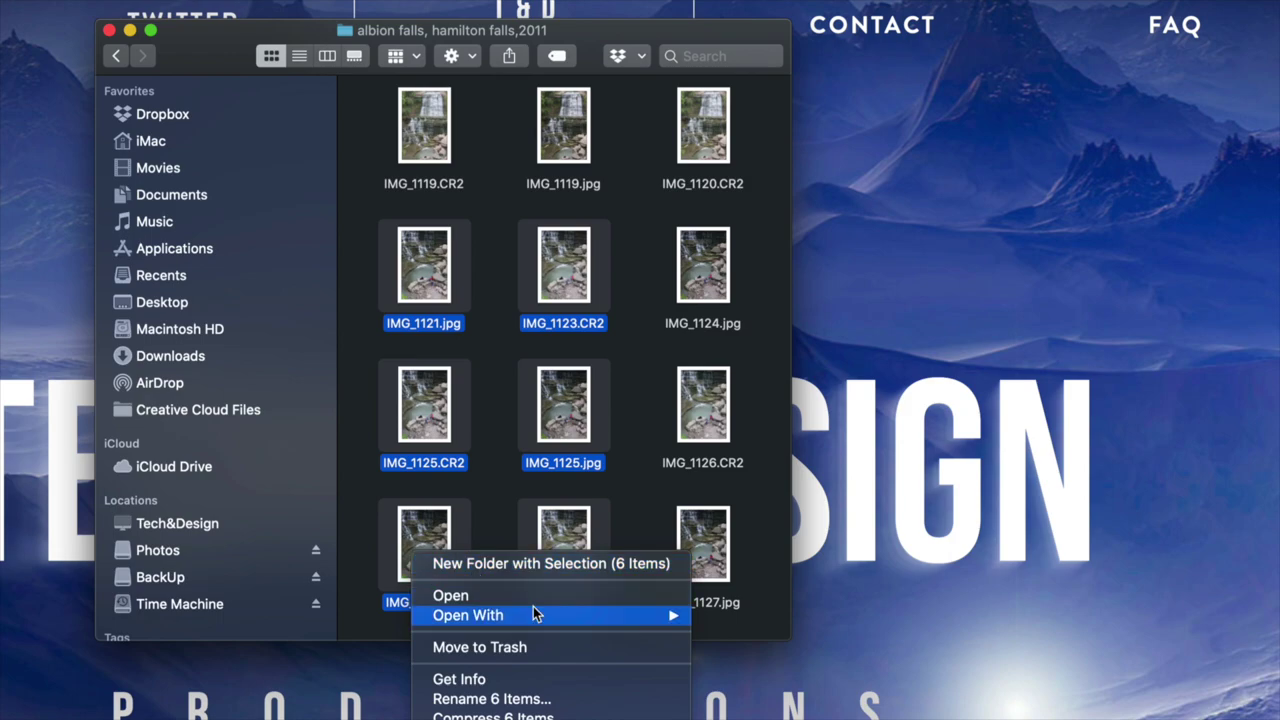
{"action": "left_click", "coordinate": [471, 650]}
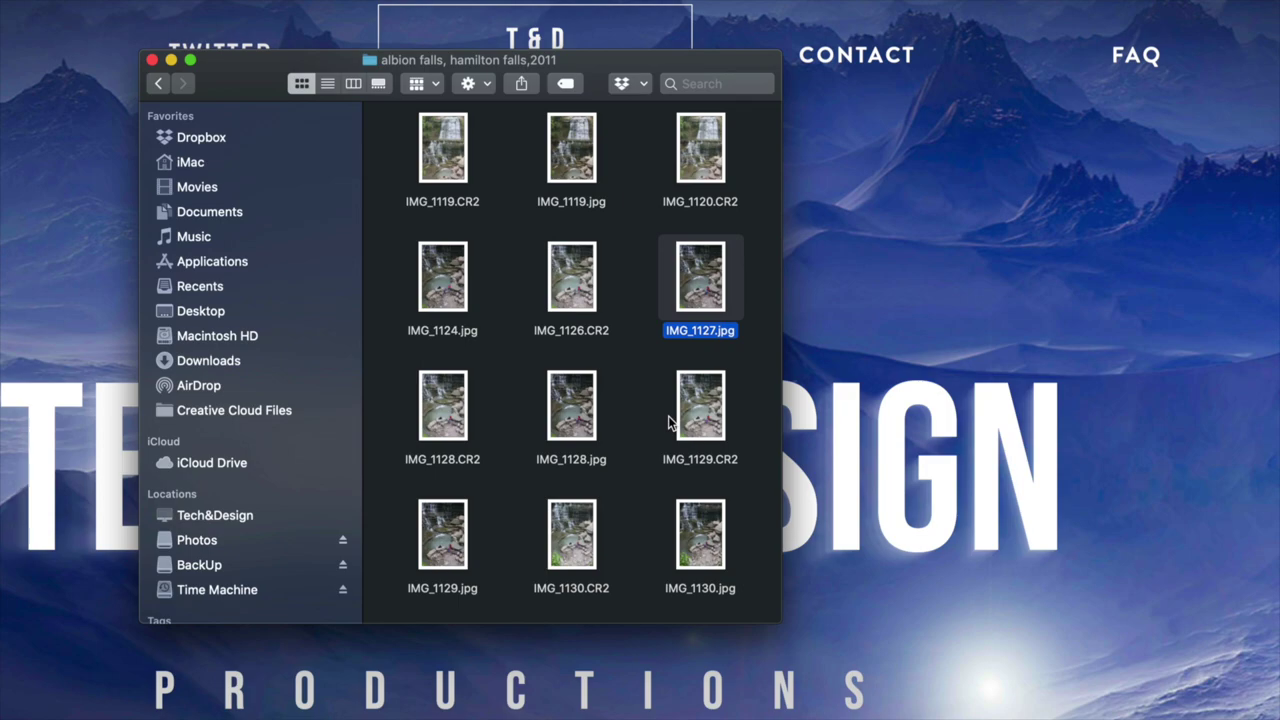
{"action": "left_click", "coordinate": [158, 83]}
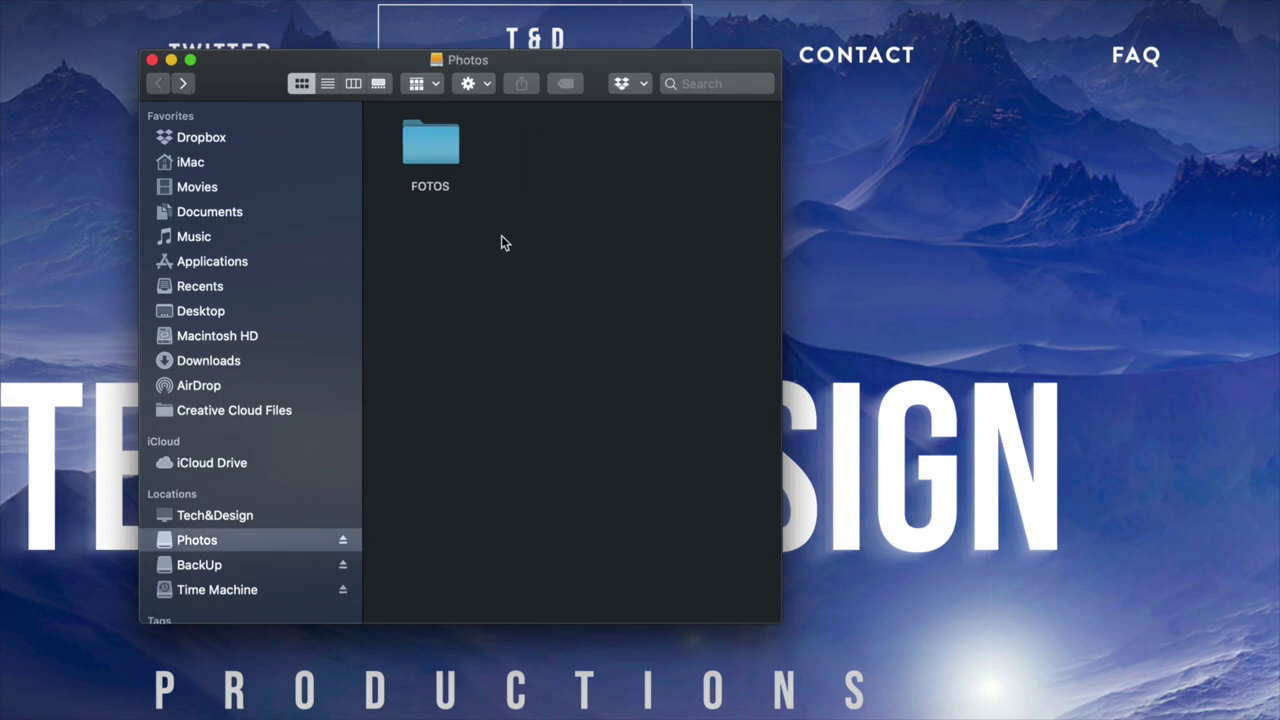
Trash the FOTOS folder with Command+Delete, leaving the Photos drive empty.
{"action": "left_click", "coordinate": [445, 160]}
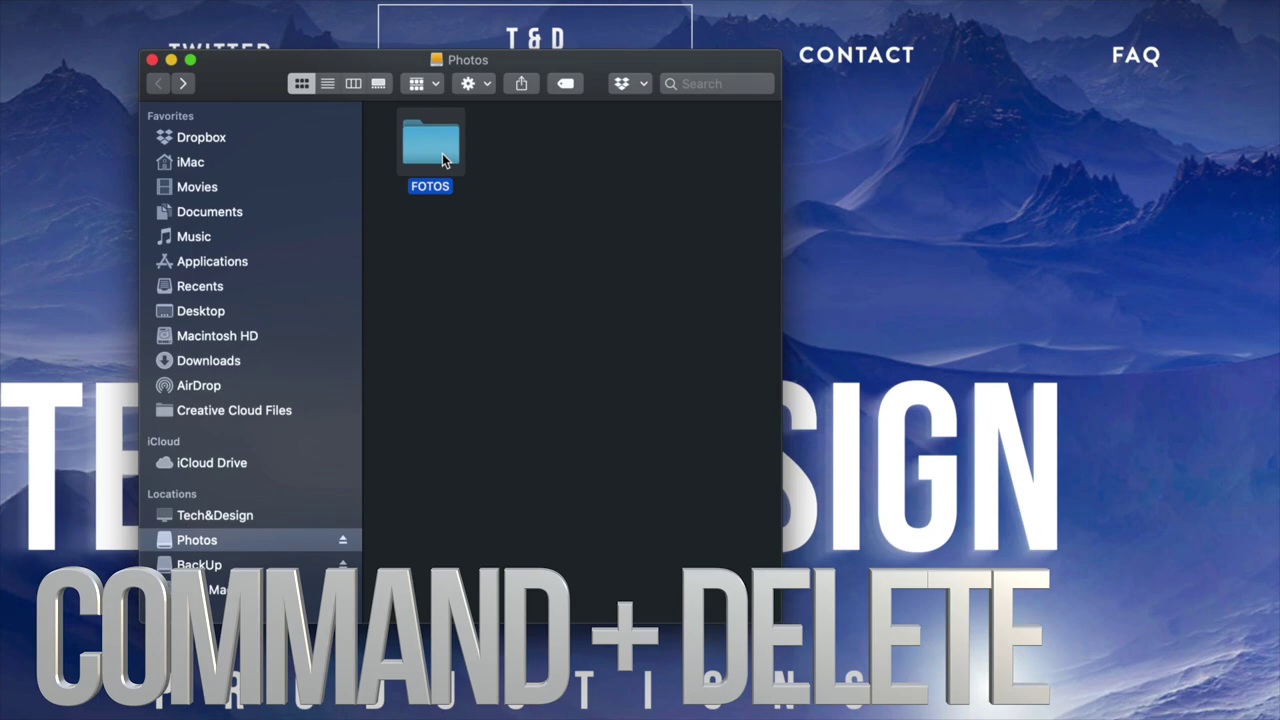
{"action": "key", "text": "super+BackSpace"}
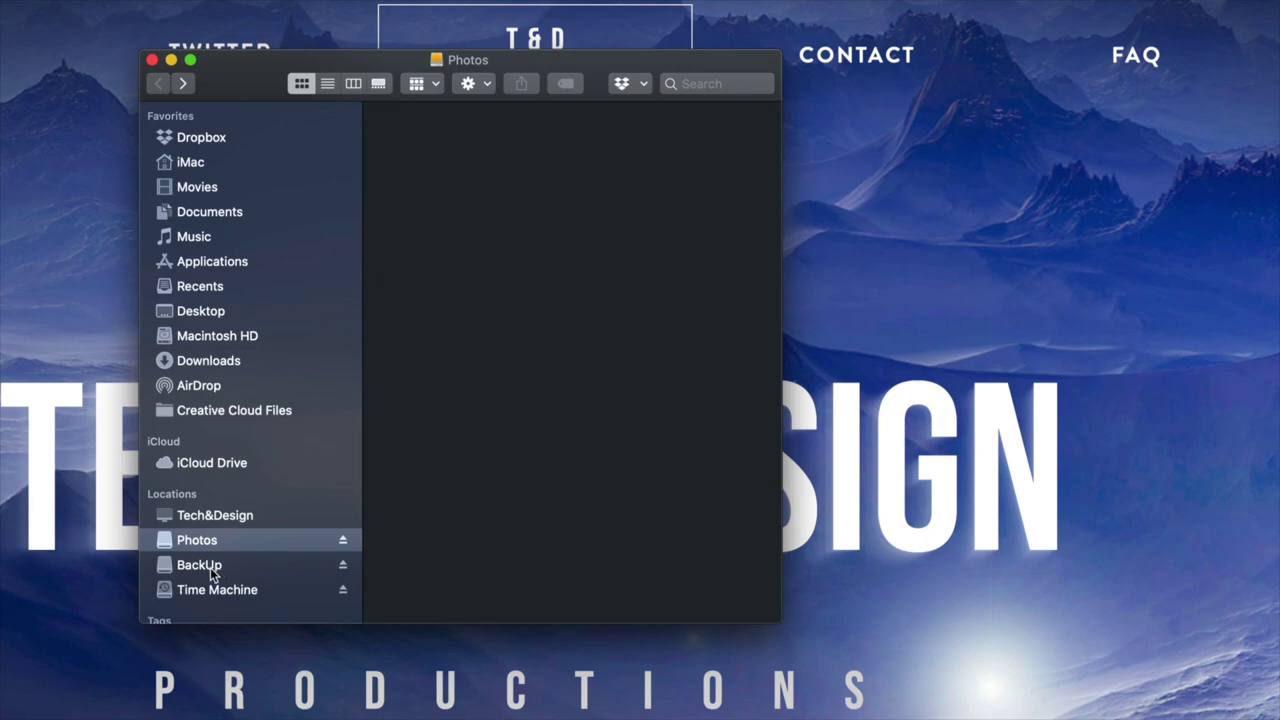
On the BackUp drive, trash Estratificada.doc and the MUSICA y VIDEOS folder.
{"action": "left_click", "coordinate": [210, 567]}
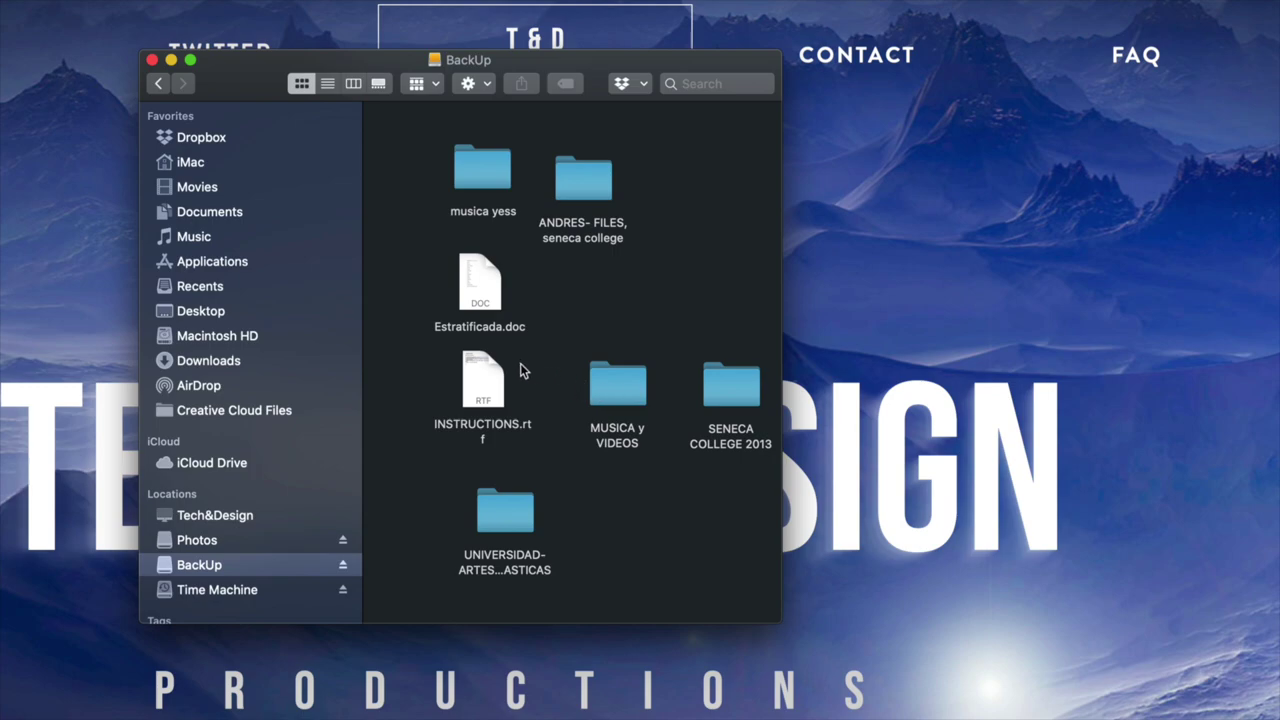
{"action": "left_click", "coordinate": [481, 272]}
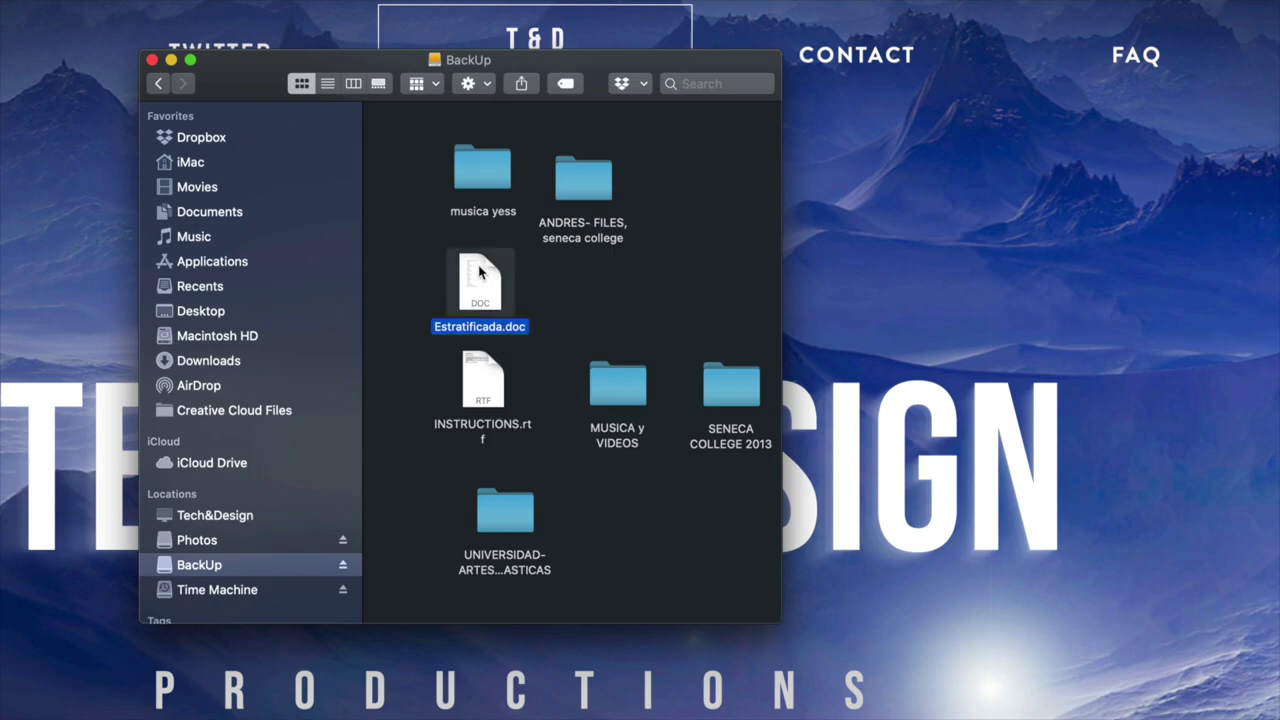
{"action": "key", "text": "super+BackSpace"}
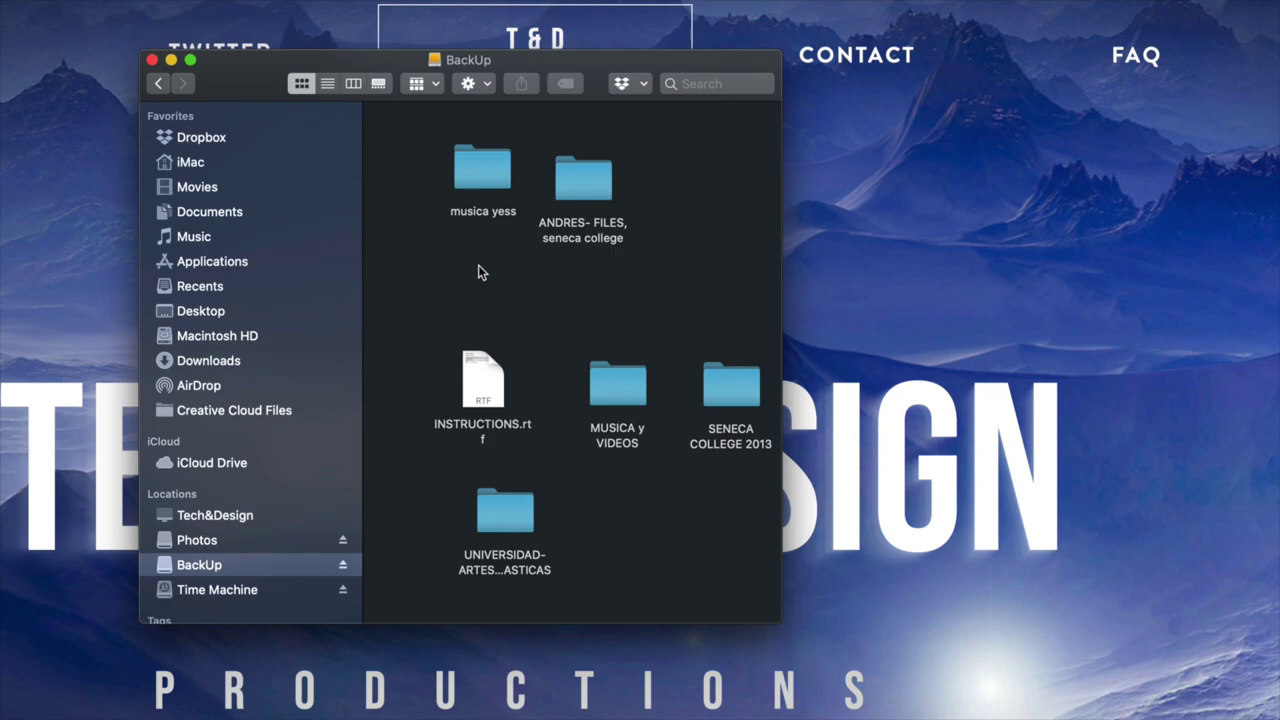
{"action": "left_click", "coordinate": [618, 378]}
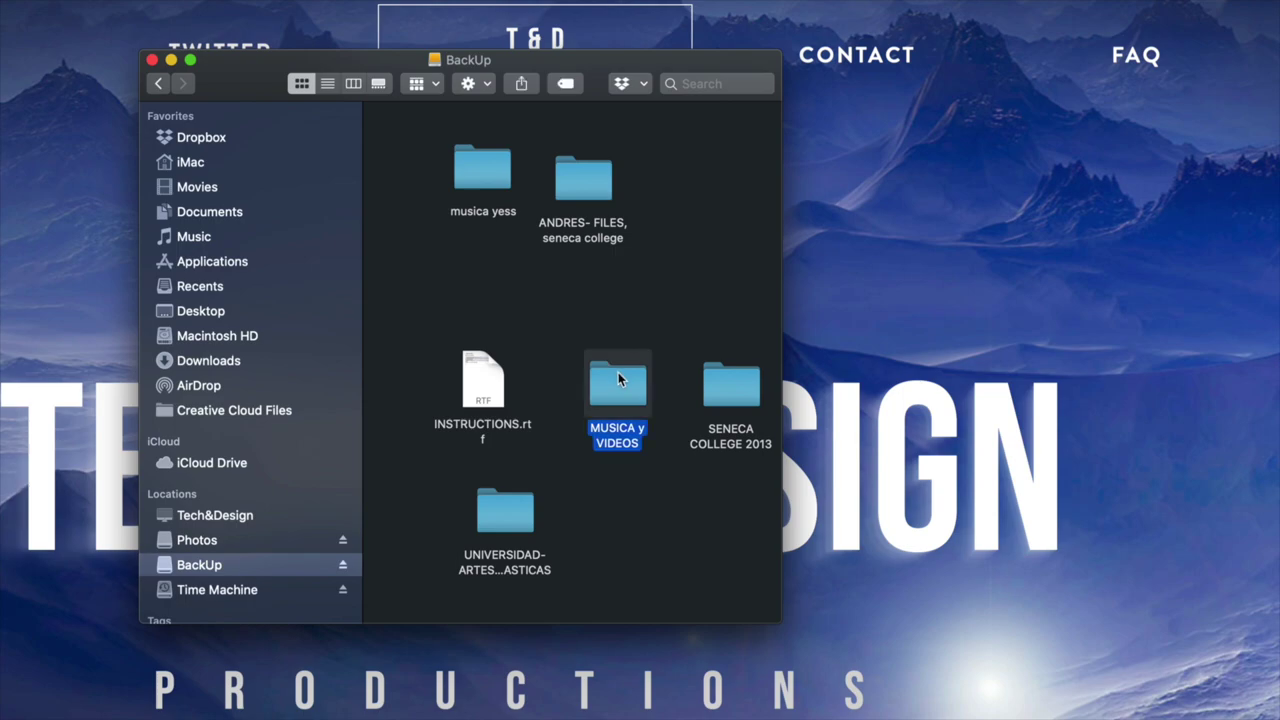
{"action": "right_click", "coordinate": [618, 378]}
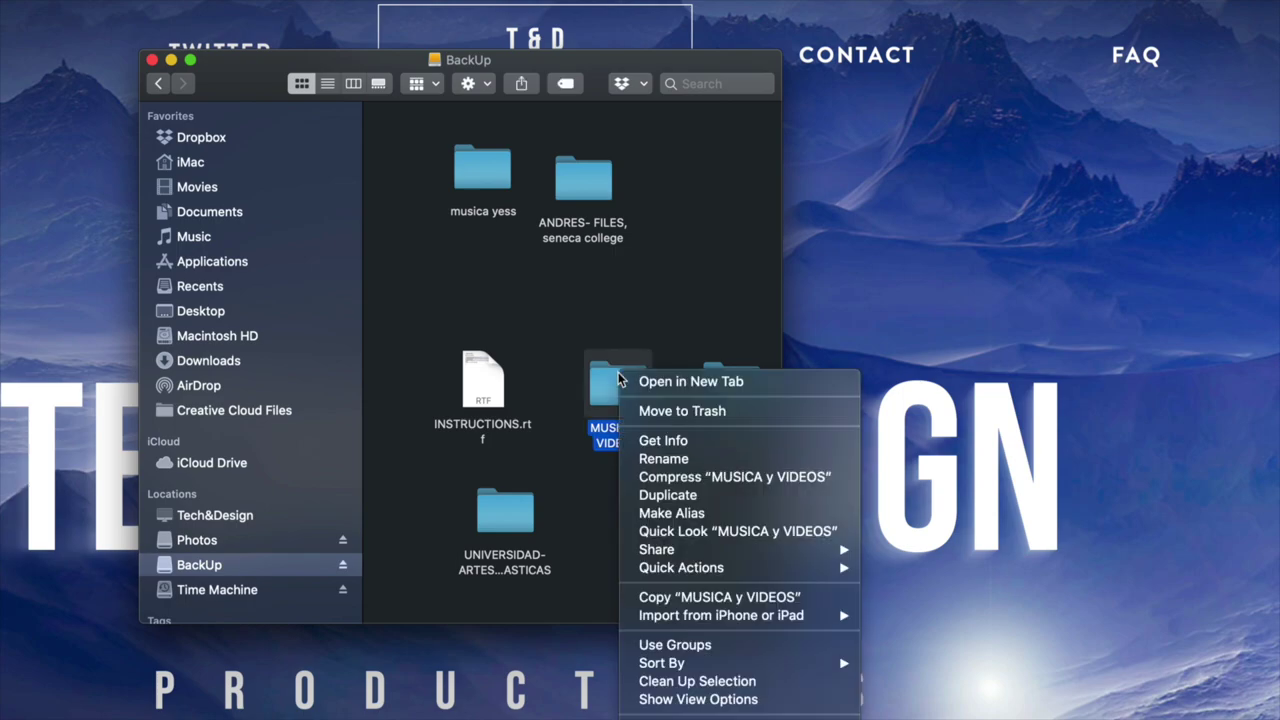
{"action": "left_click", "coordinate": [695, 410]}
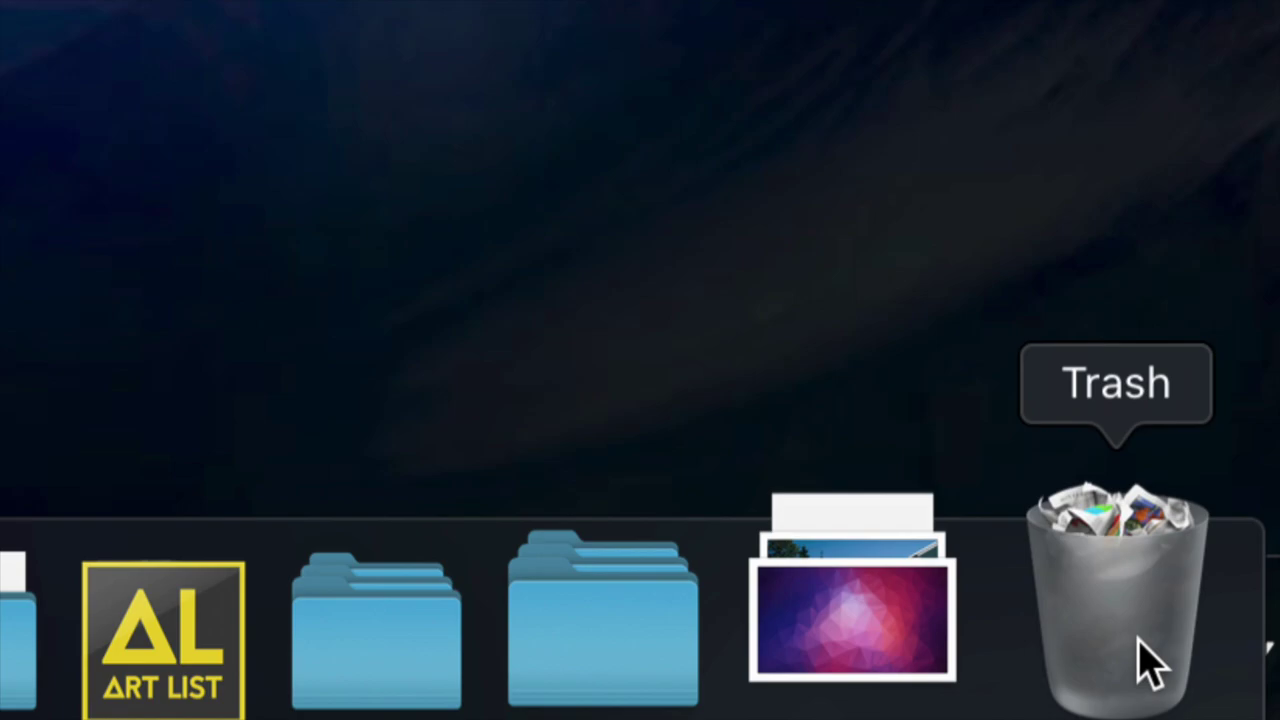
Empty the Trash from the Dock and confirm the permanent erase.
{"action": "right_click", "coordinate": [1148, 660]}
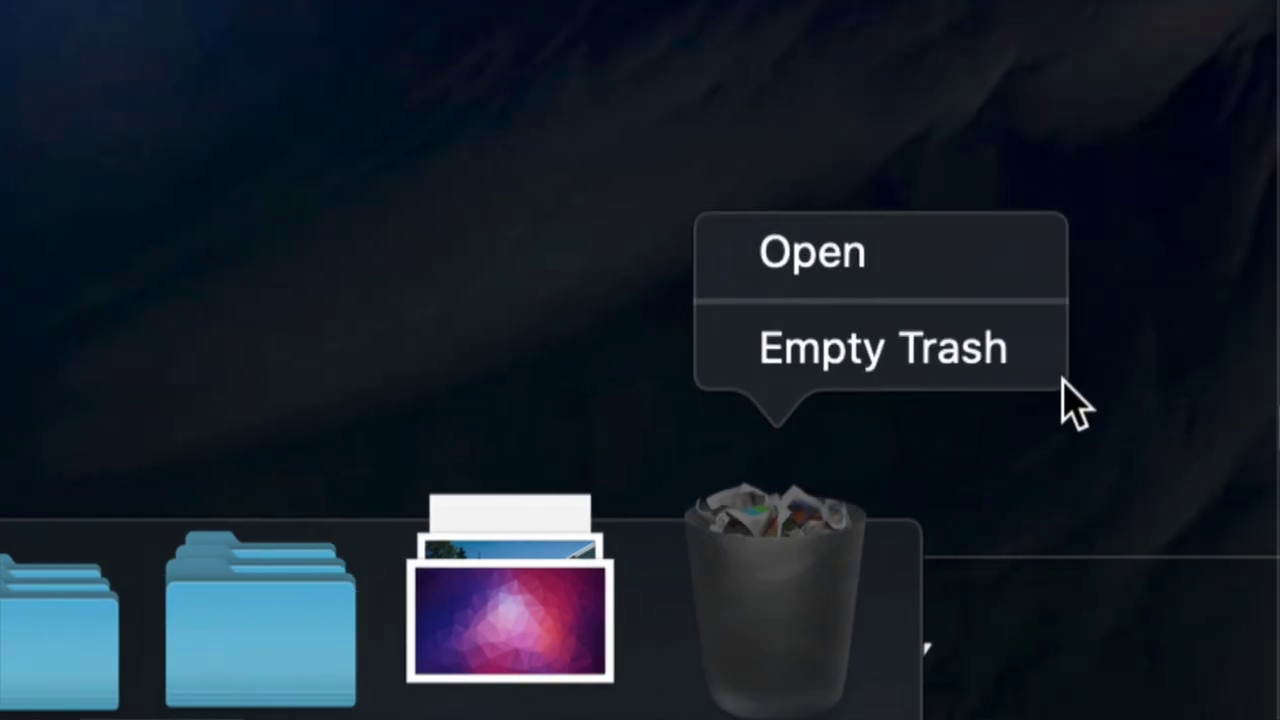
{"action": "left_click", "coordinate": [840, 360]}
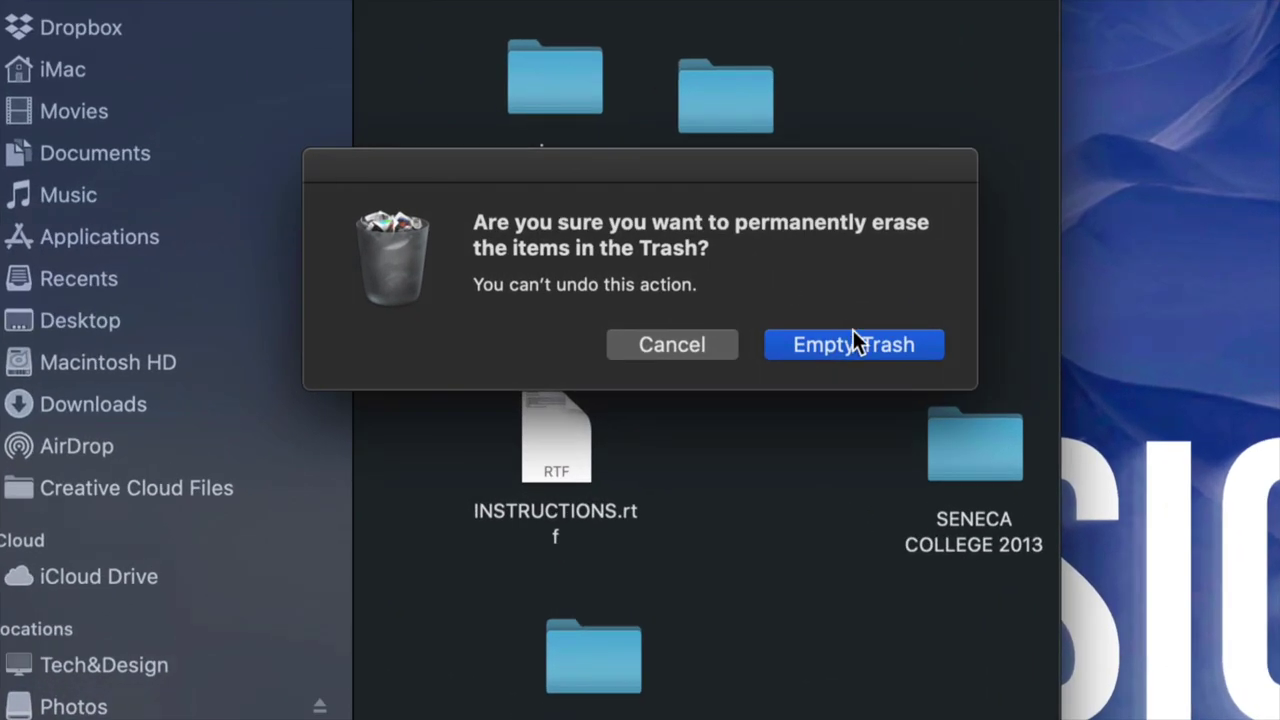
{"action": "left_click", "coordinate": [851, 333]}
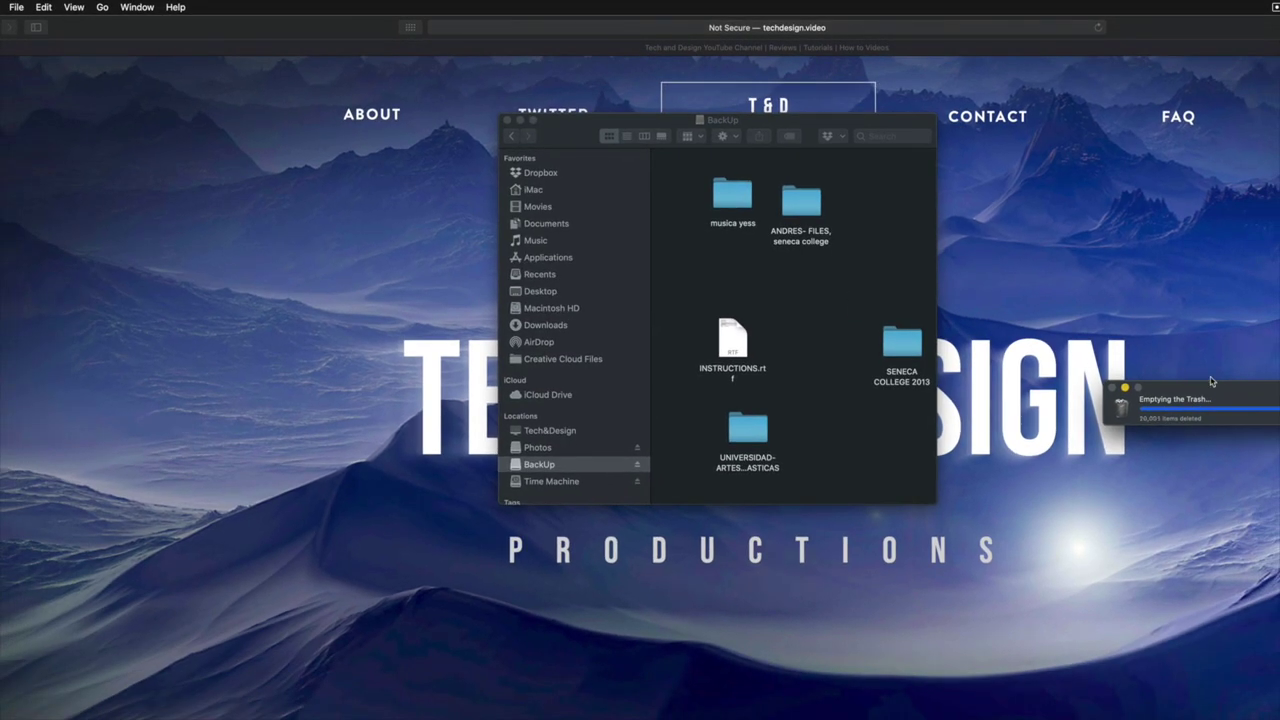
{"action": "key", "text": "super+Tab"}
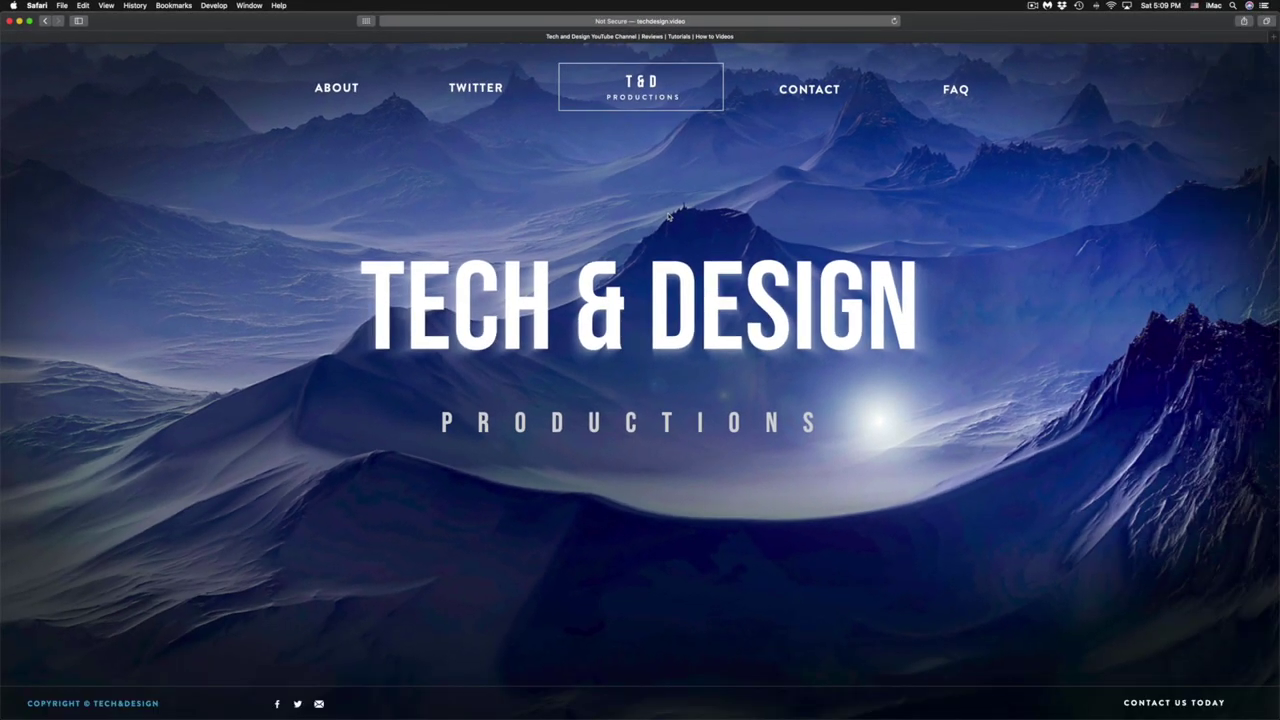
{"action": "key", "text": "super+Tab"}
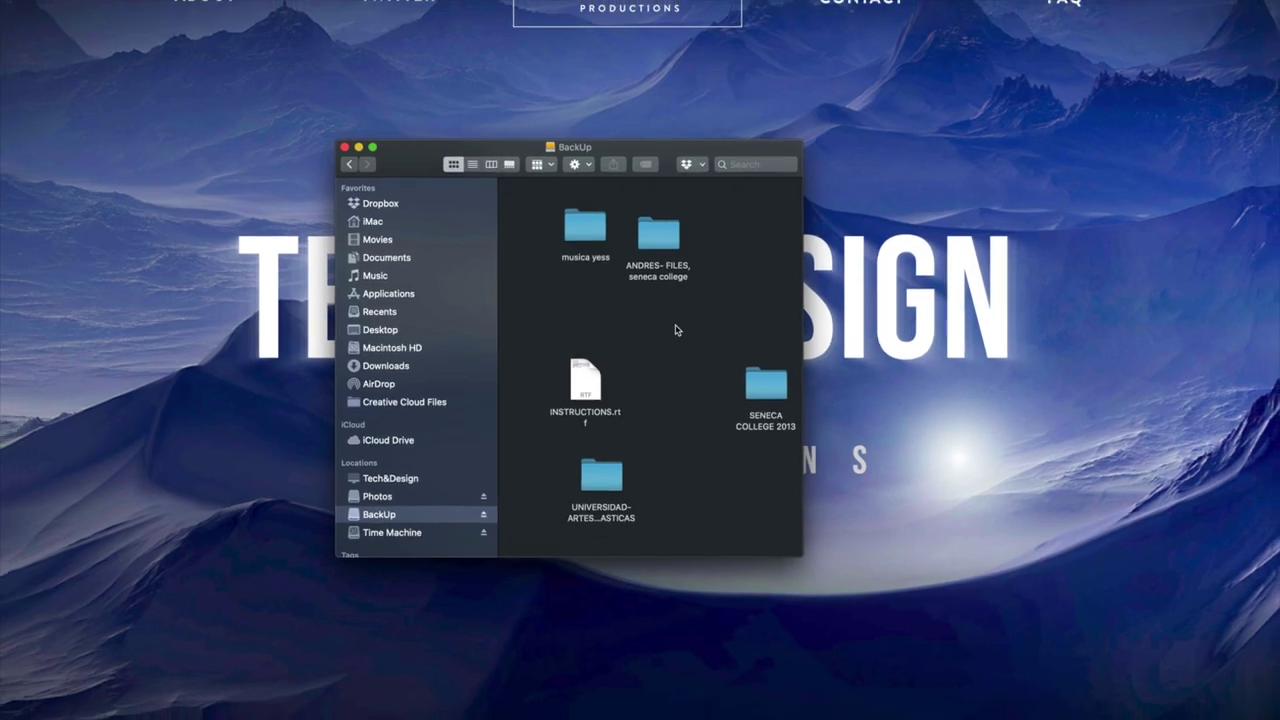
{"action": "right_click", "coordinate": [676, 329]}
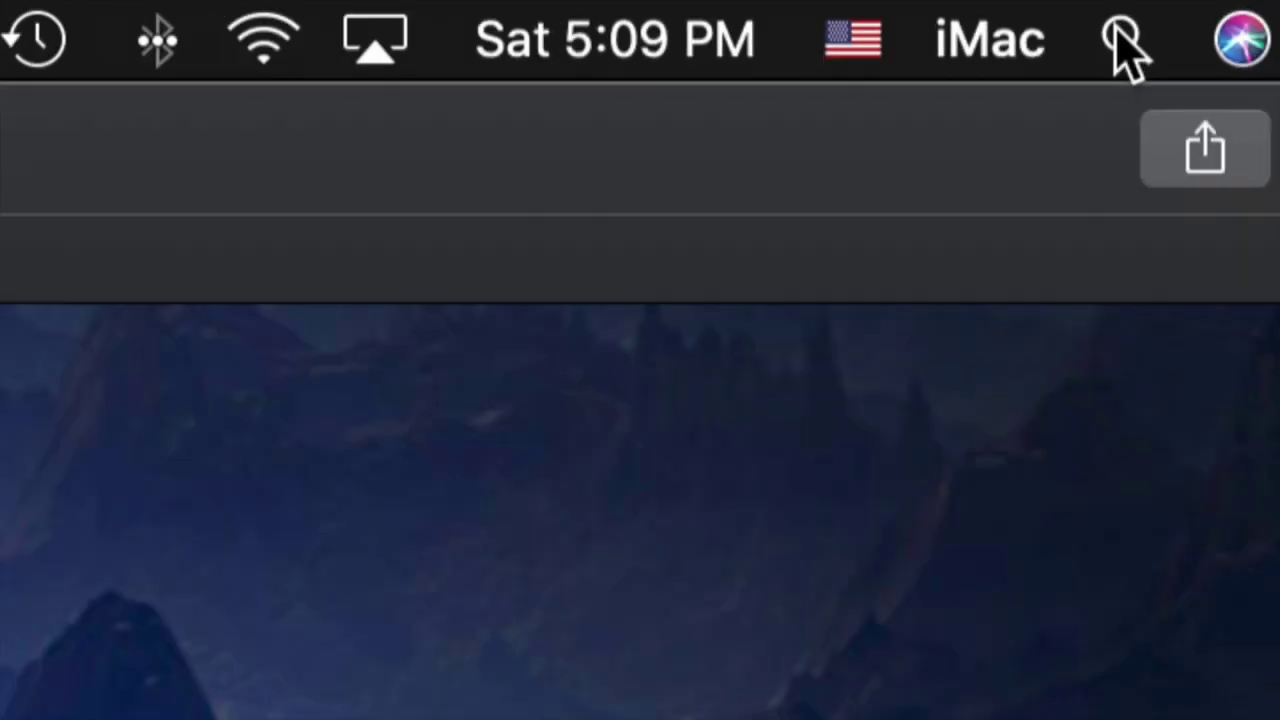
Open Spotlight search from the menu bar.
{"action": "left_click", "coordinate": [1125, 40]}
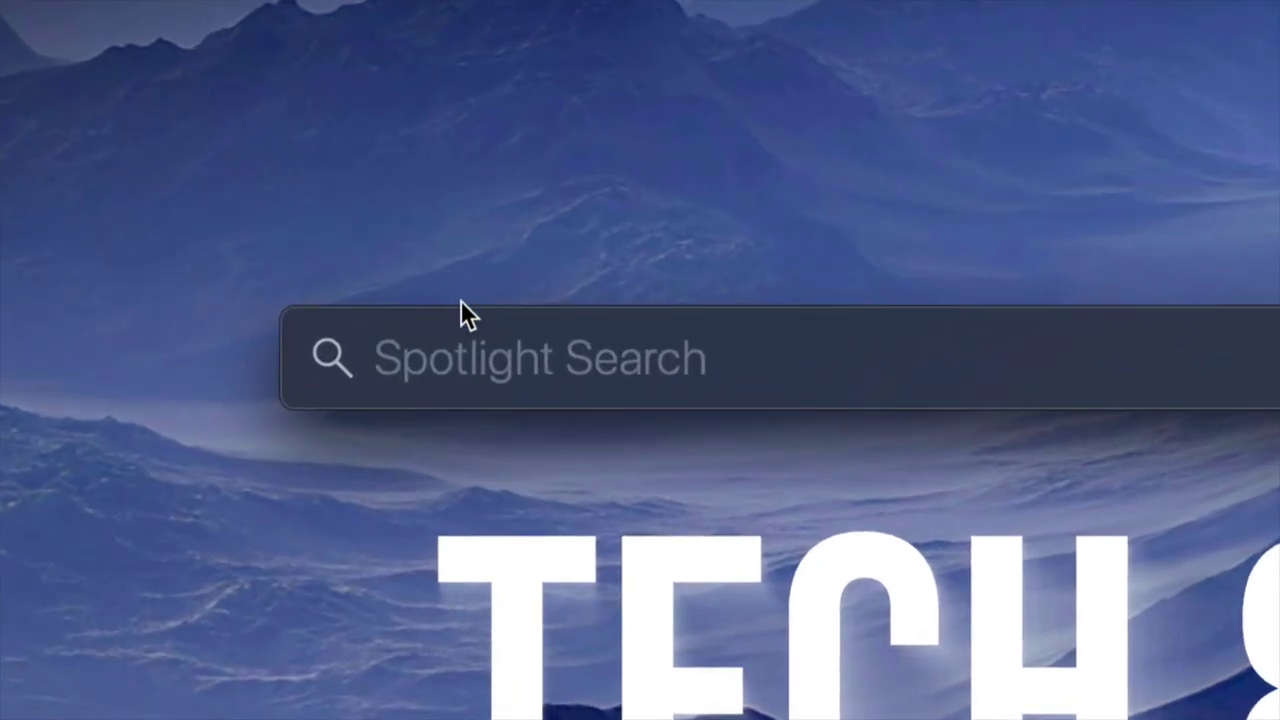
{"action": "type", "text": "disk"}
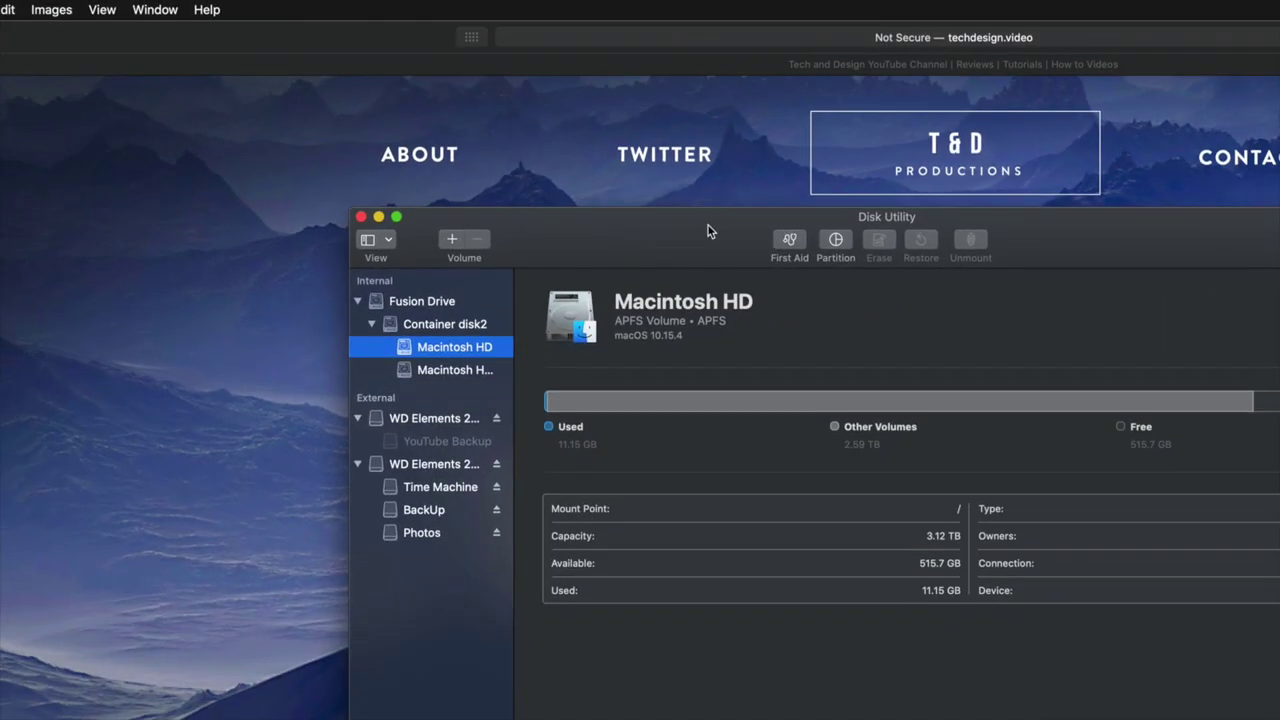
Move the Disk Utility window, then switch the sidebar from volumes only to all devices.
{"action": "left_click_drag", "start_coordinate": [708, 231], "coordinate": [478, 112]}
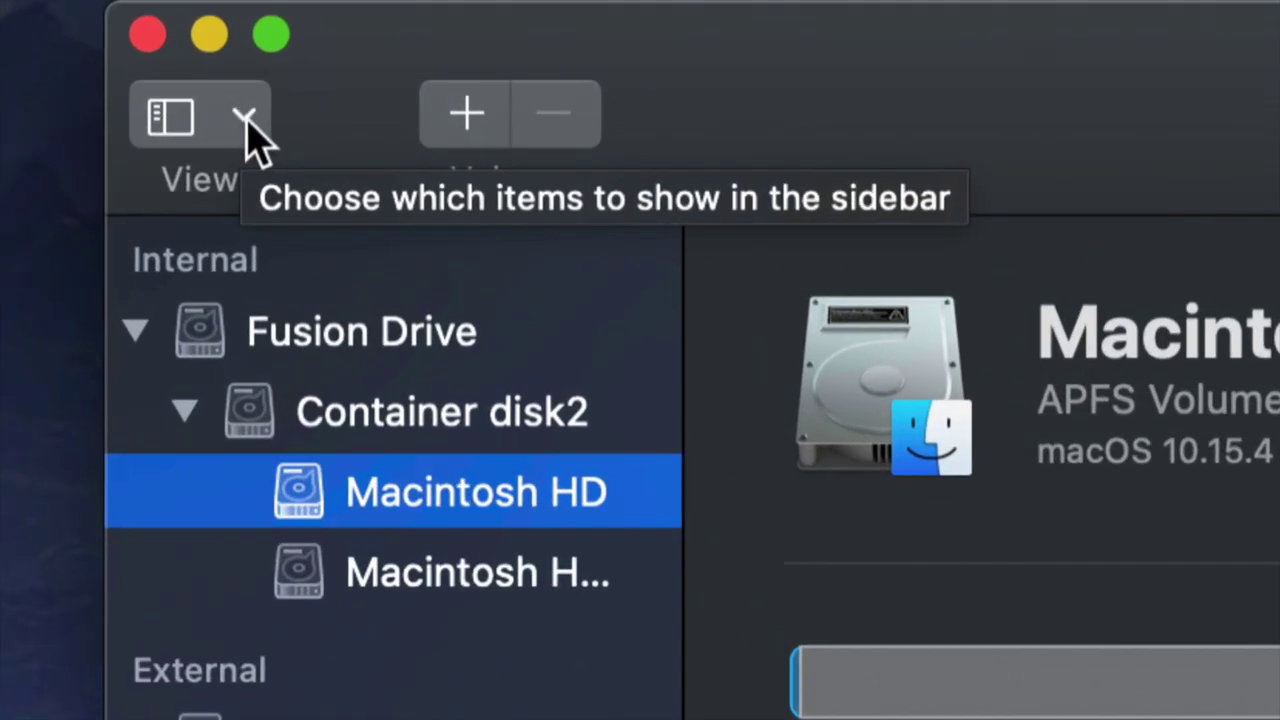
{"action": "left_click", "coordinate": [245, 120]}
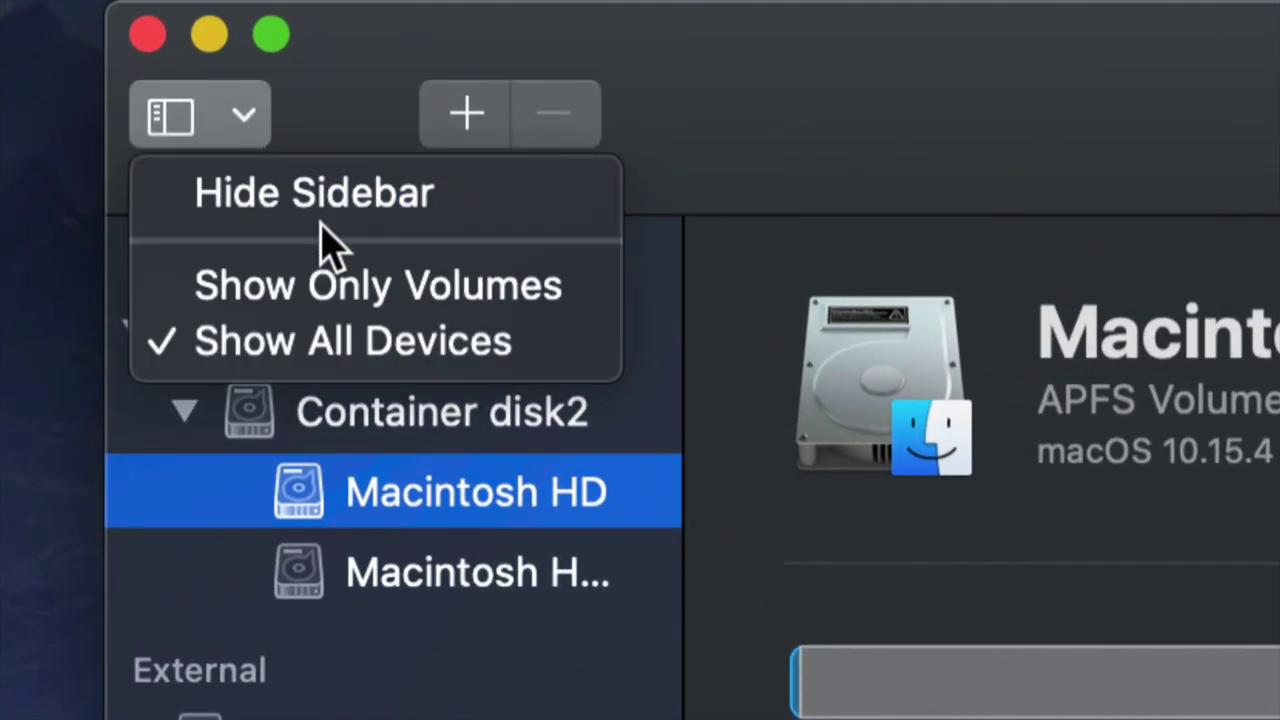
{"action": "left_click", "coordinate": [255, 290]}
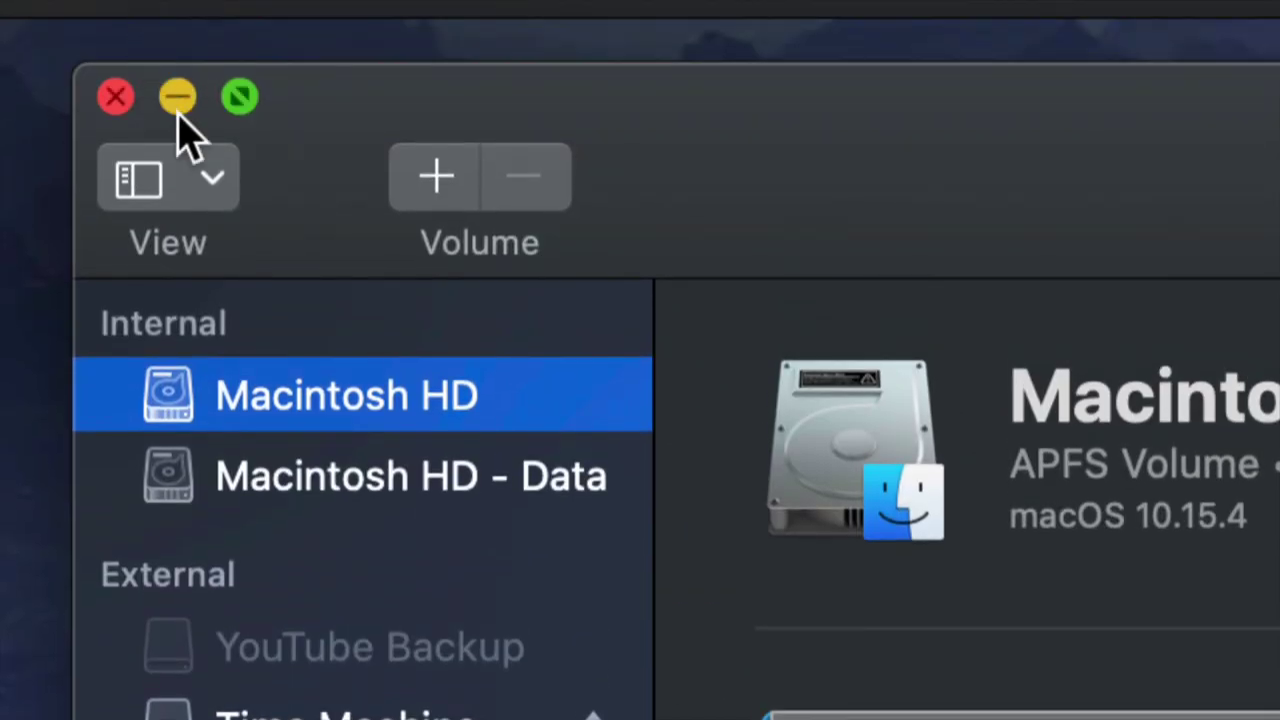
{"action": "left_click", "coordinate": [212, 132]}
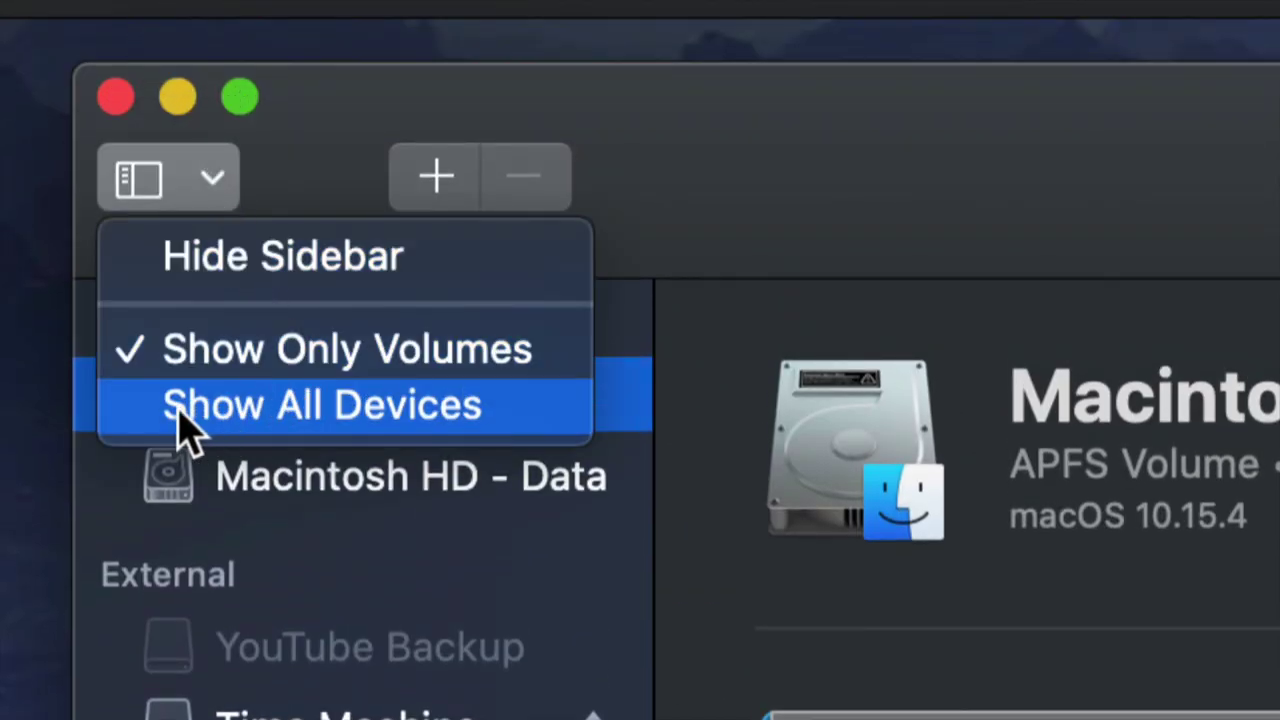
{"action": "left_click", "coordinate": [262, 420]}
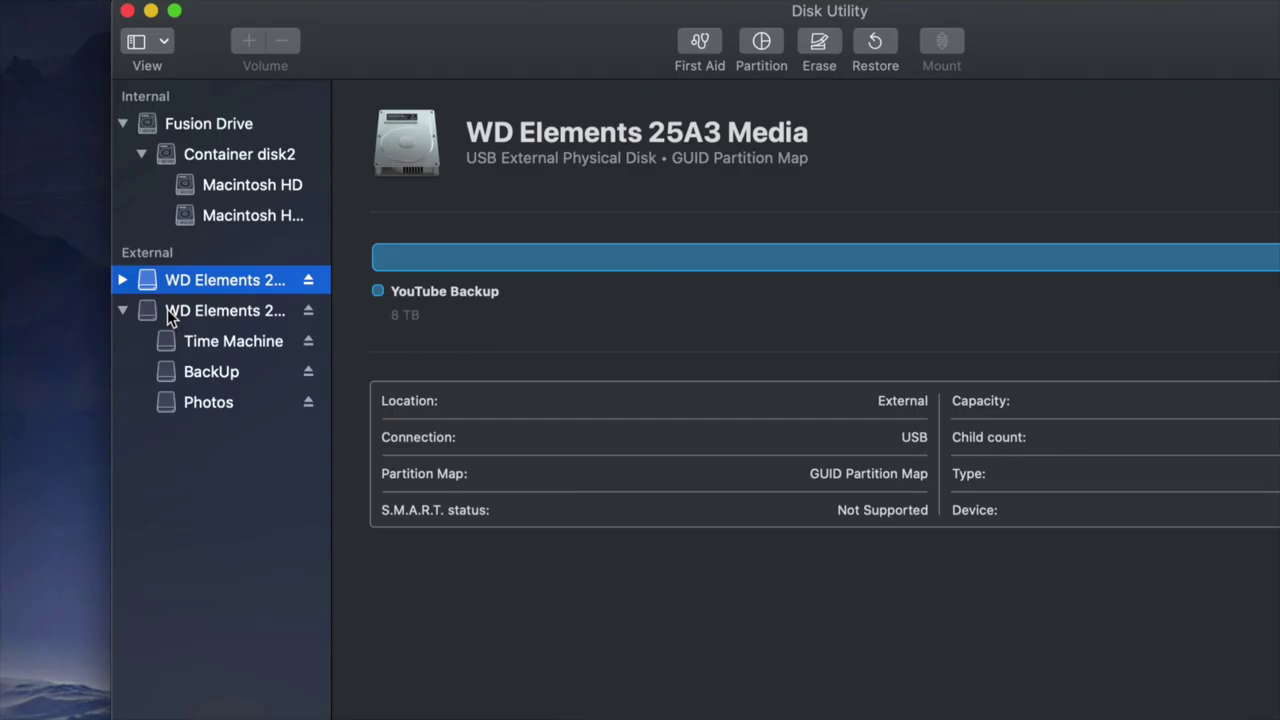
Inspect both WD Elements disks and Time Machine, ending on the second WD Elements drive.
{"action": "left_click", "coordinate": [206, 313]}
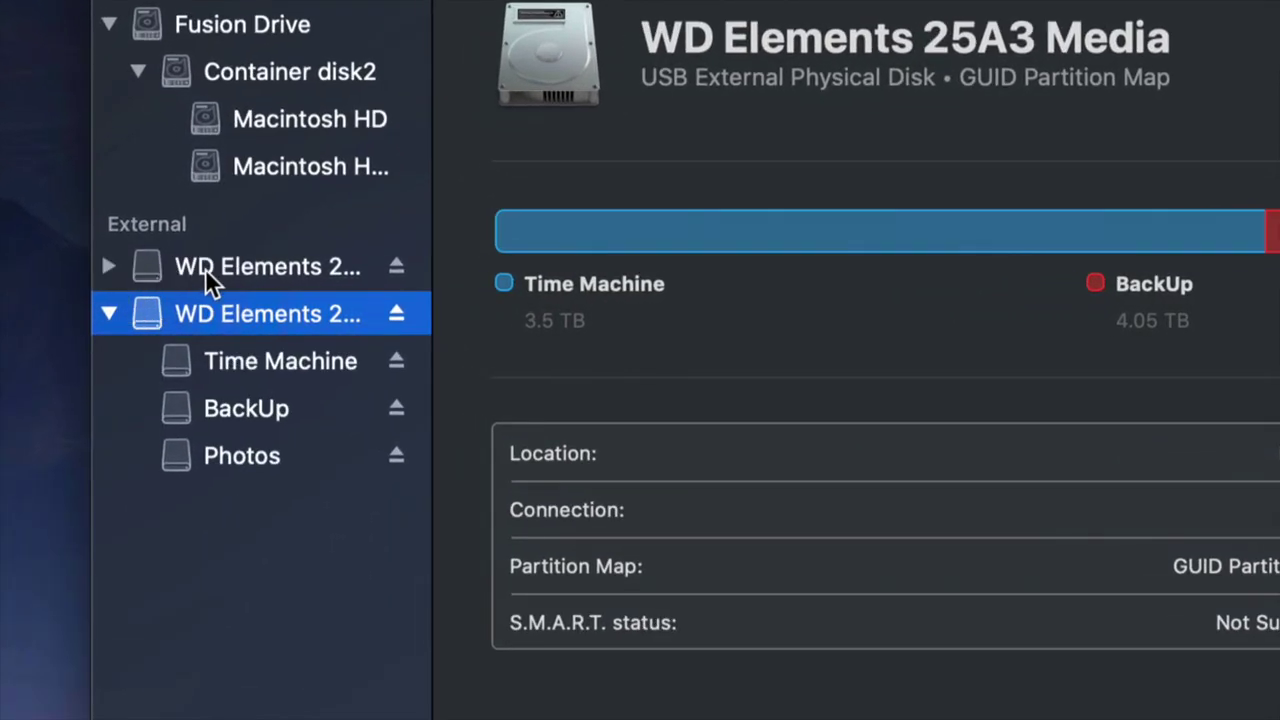
{"action": "left_click", "coordinate": [203, 267]}
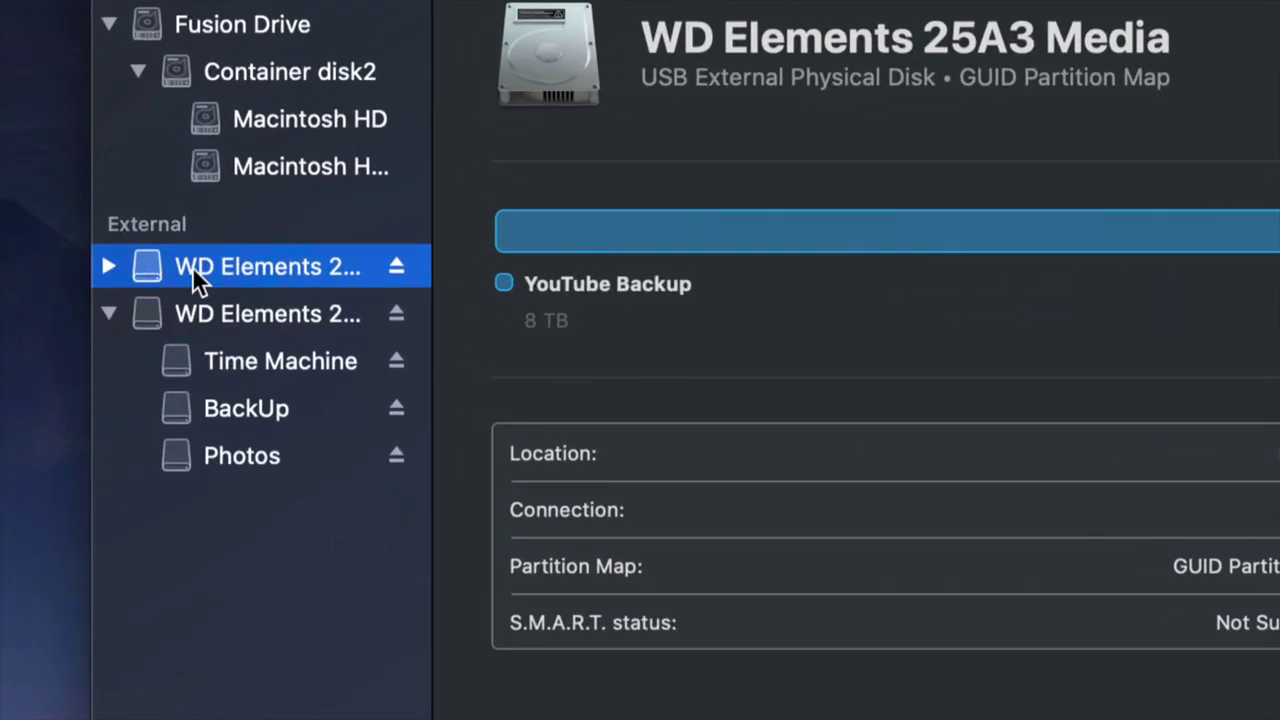
{"action": "left_click", "coordinate": [108, 266]}
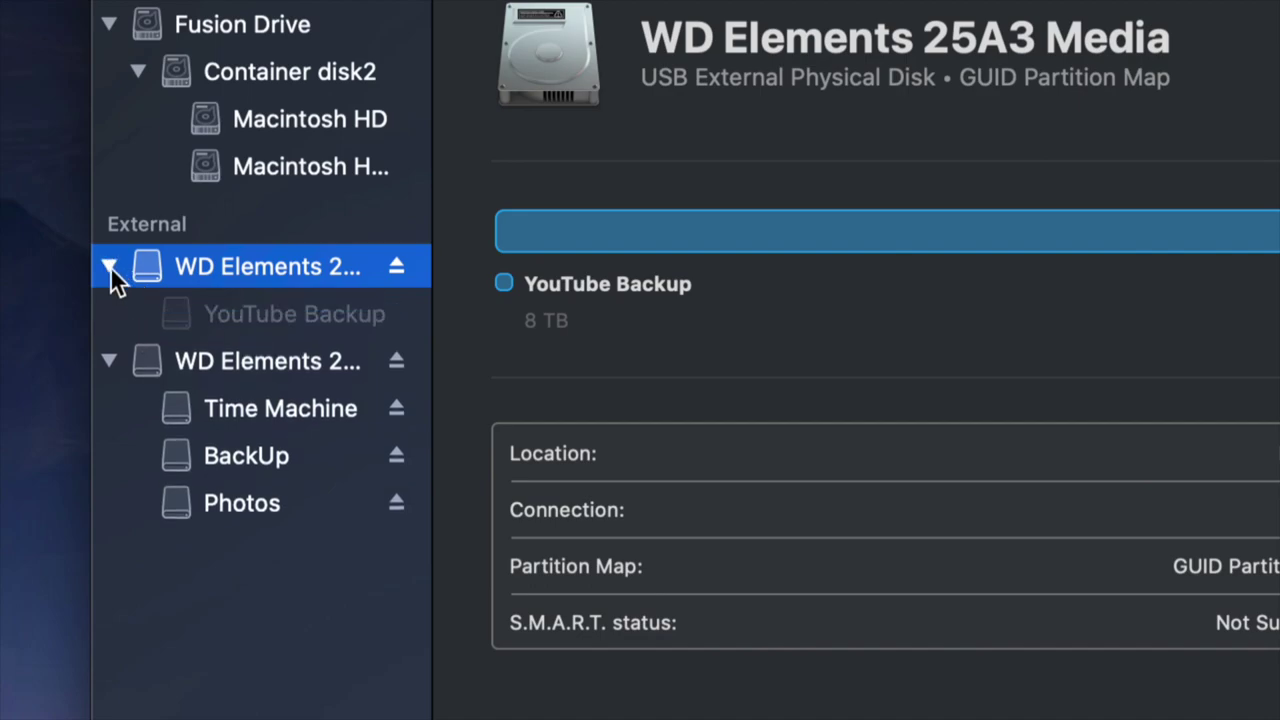
{"action": "left_click", "coordinate": [110, 266]}
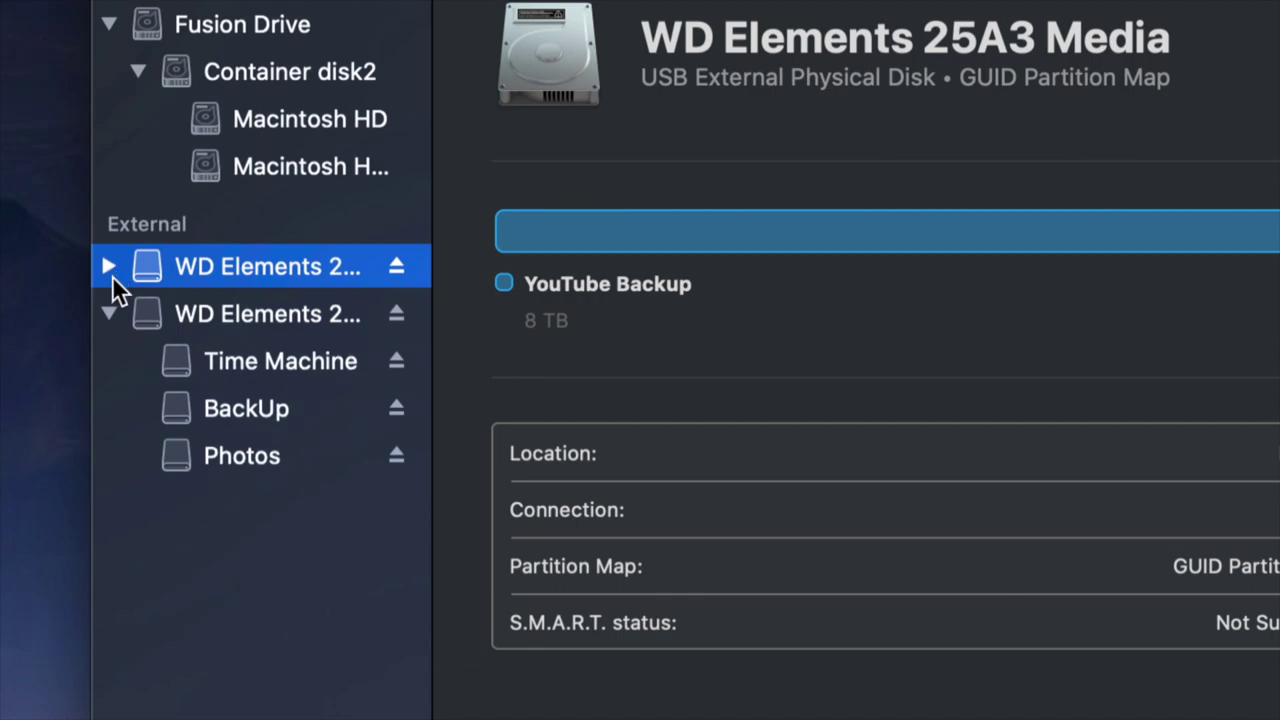
{"action": "left_click", "coordinate": [110, 313]}
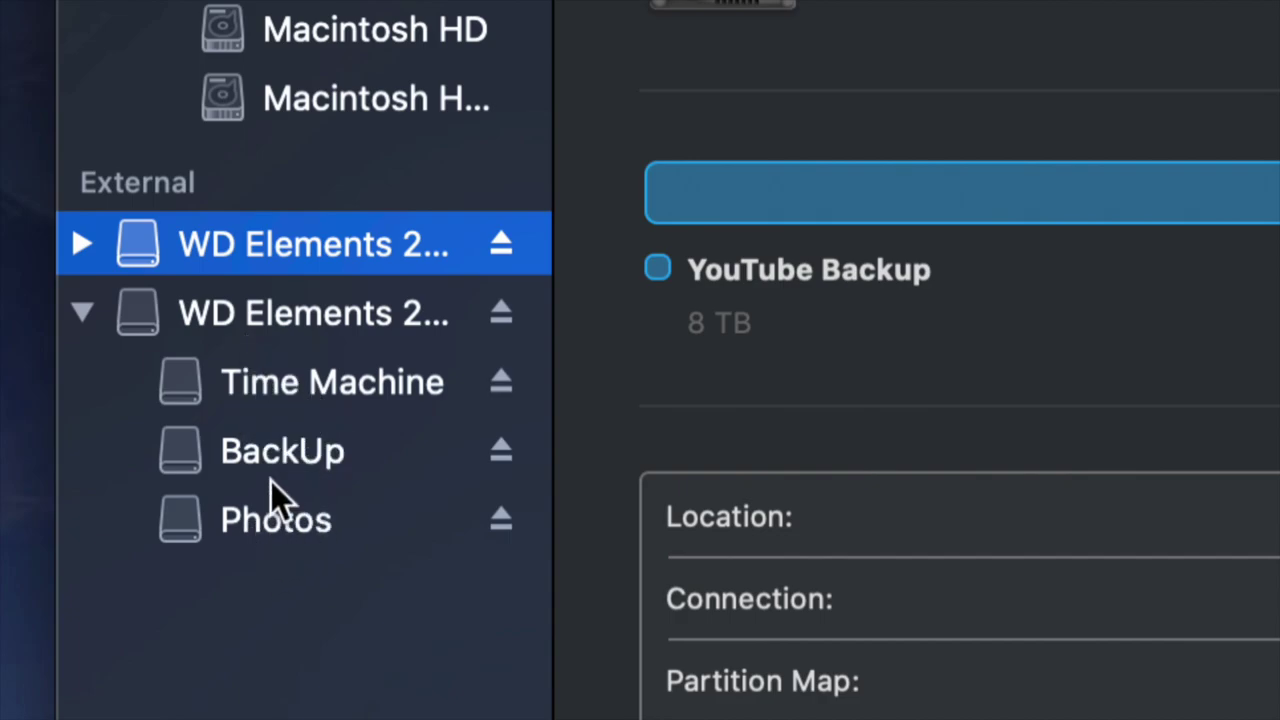
{"action": "left_click", "coordinate": [228, 383]}
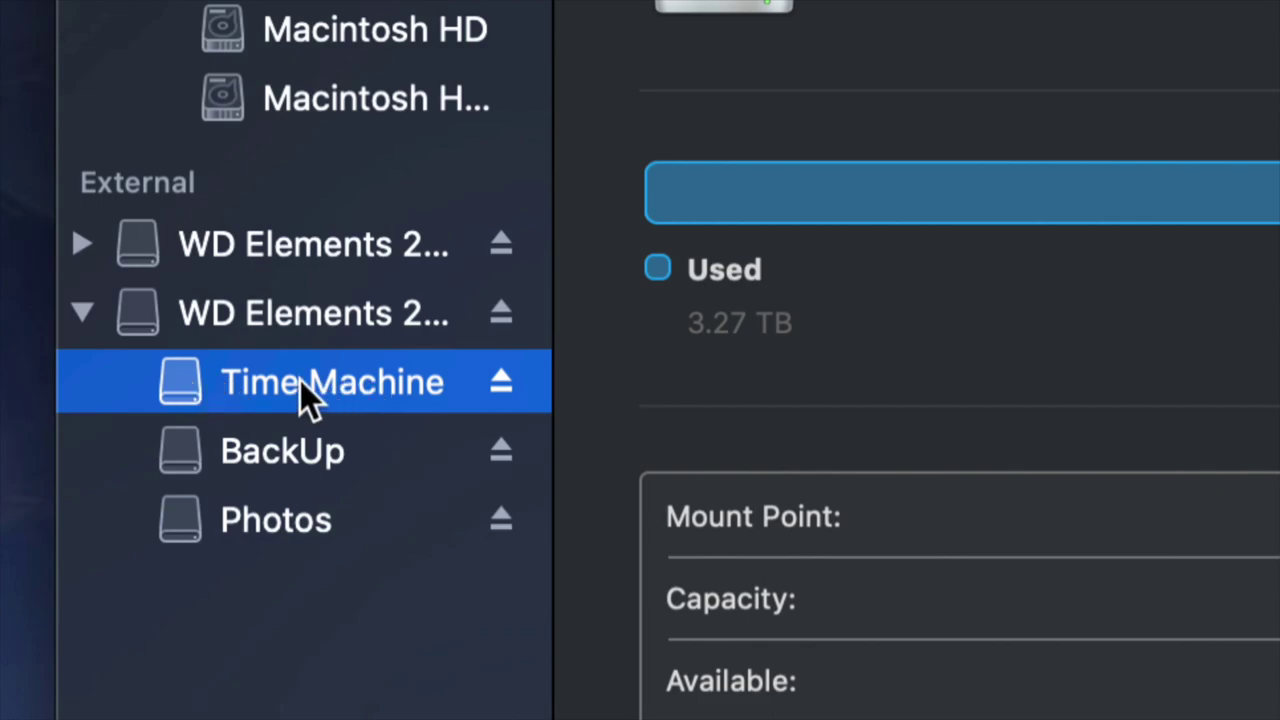
{"action": "left_click", "coordinate": [215, 314]}
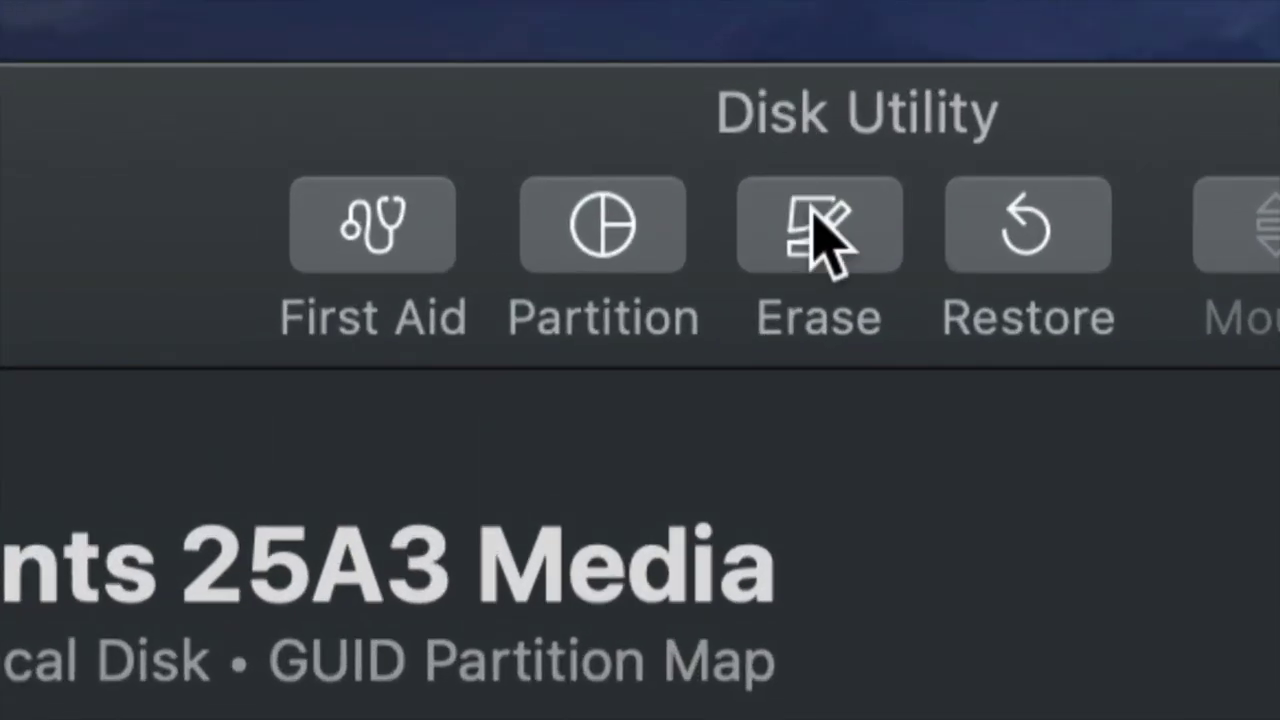
Erase WD Elements 25A3 Media as Mac OS Extended (Journaled) with GUID Partition Map.
{"action": "left_click", "coordinate": [785, 140]}
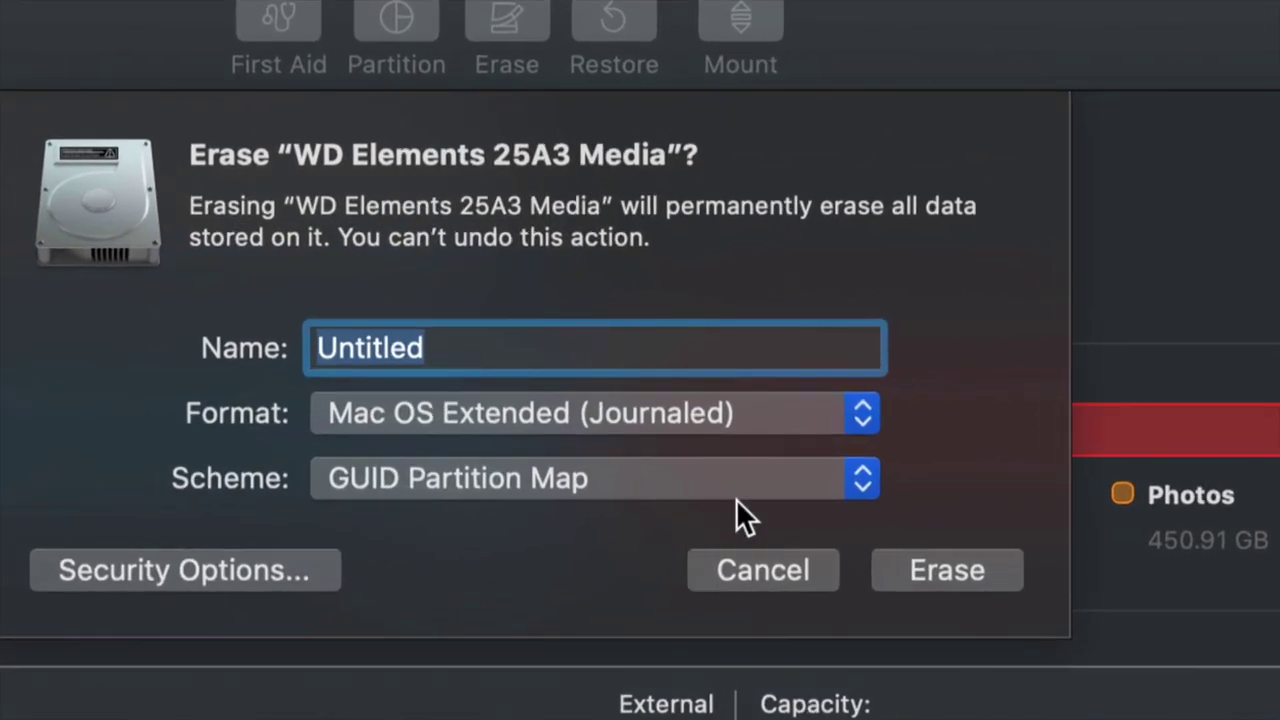
{"action": "left_click", "coordinate": [862, 413]}
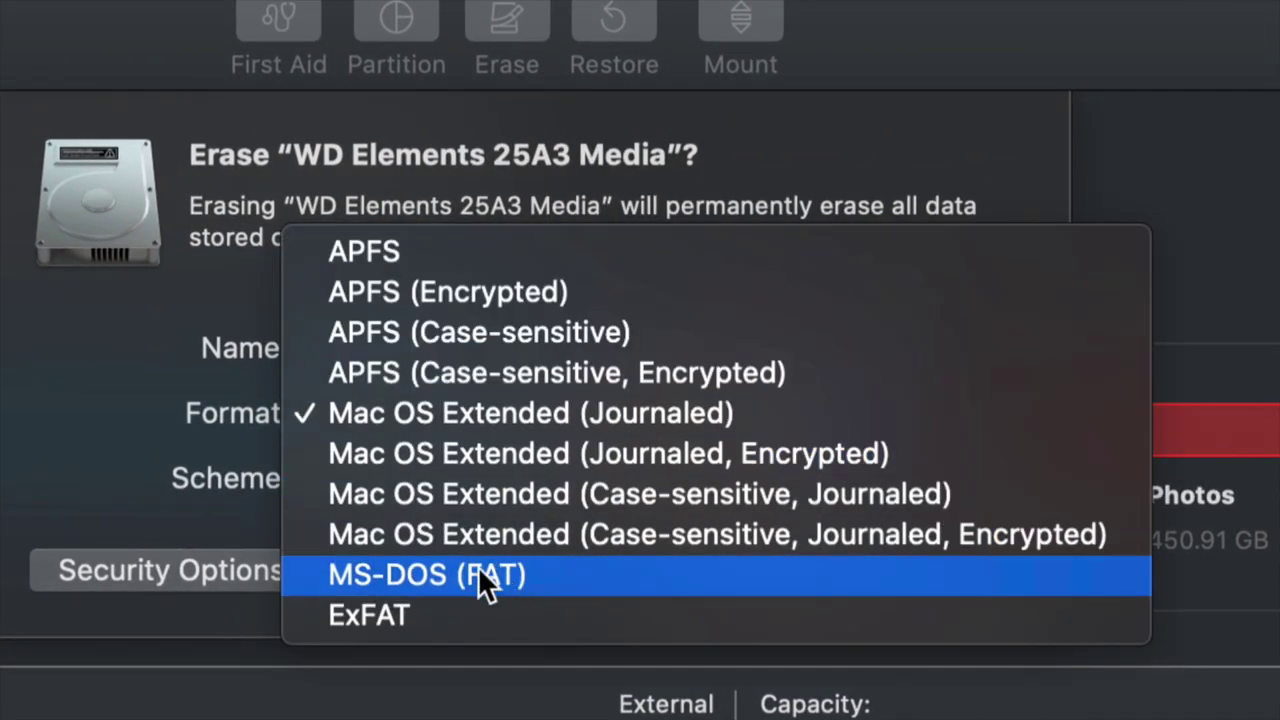
{"action": "left_click", "coordinate": [385, 622]}
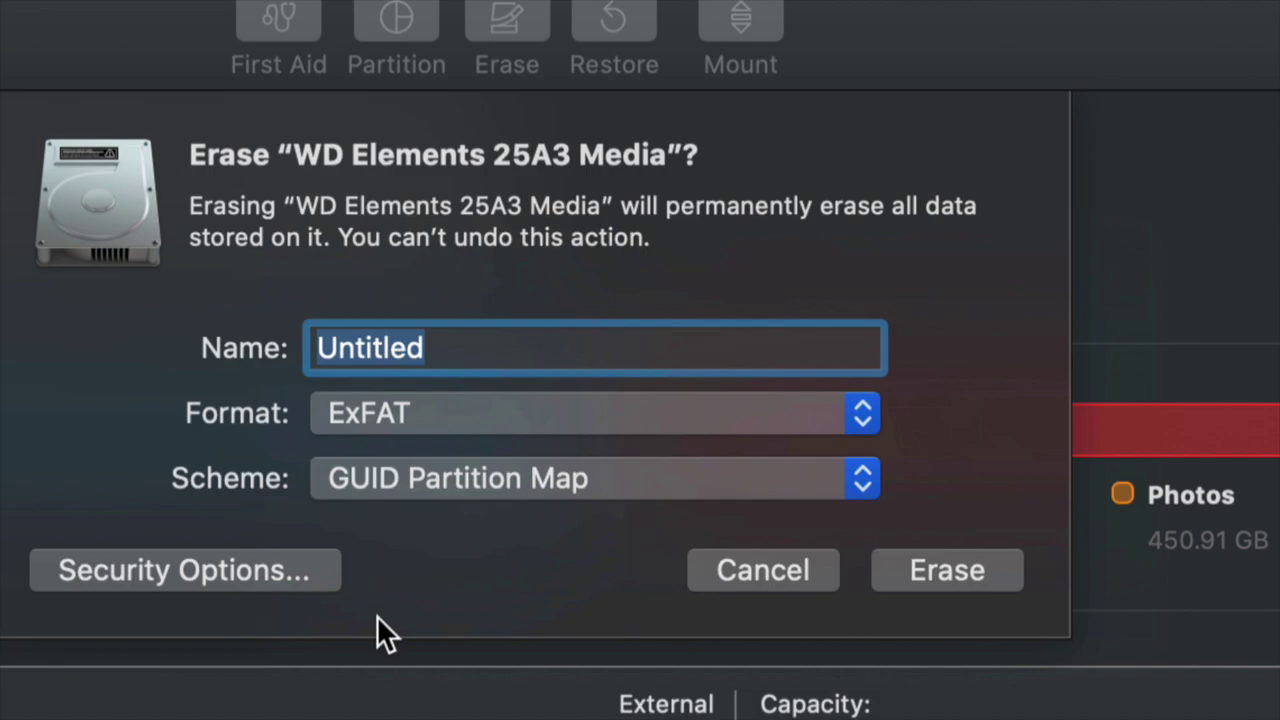
{"action": "left_click", "coordinate": [796, 405]}
{"action": "left_click", "coordinate": [626, 211]}
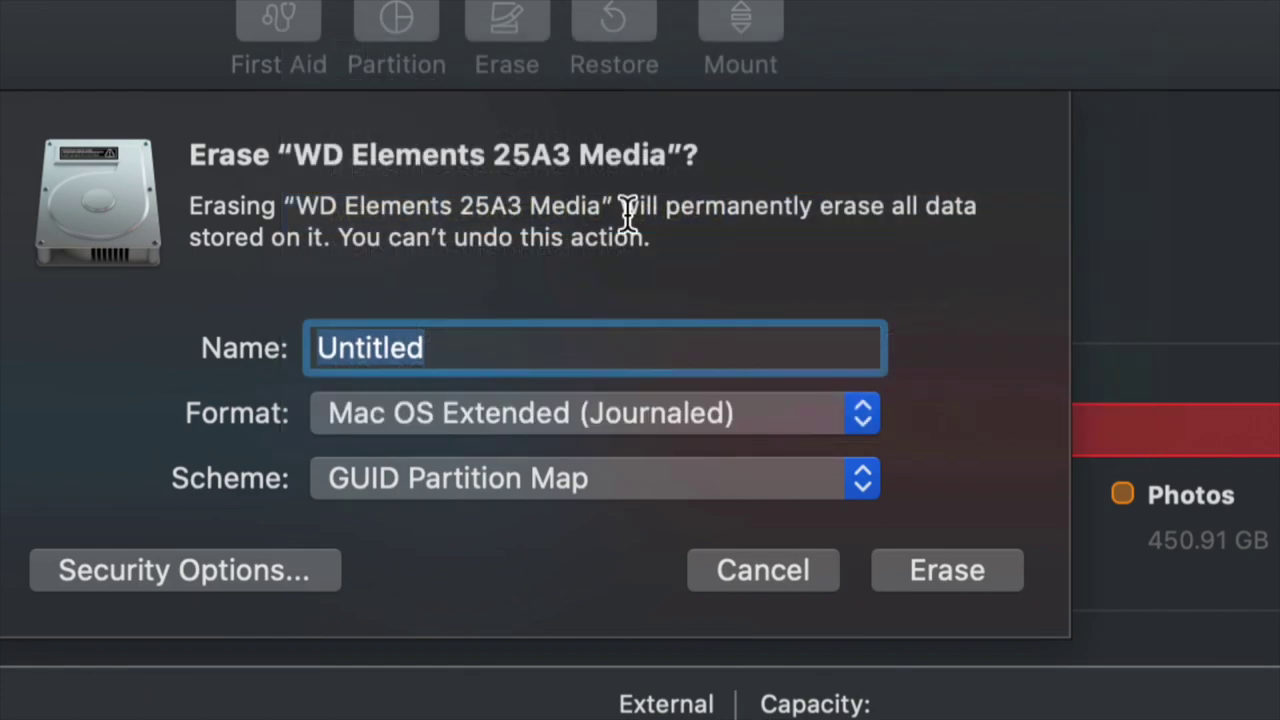
{"action": "left_click", "coordinate": [740, 490]}
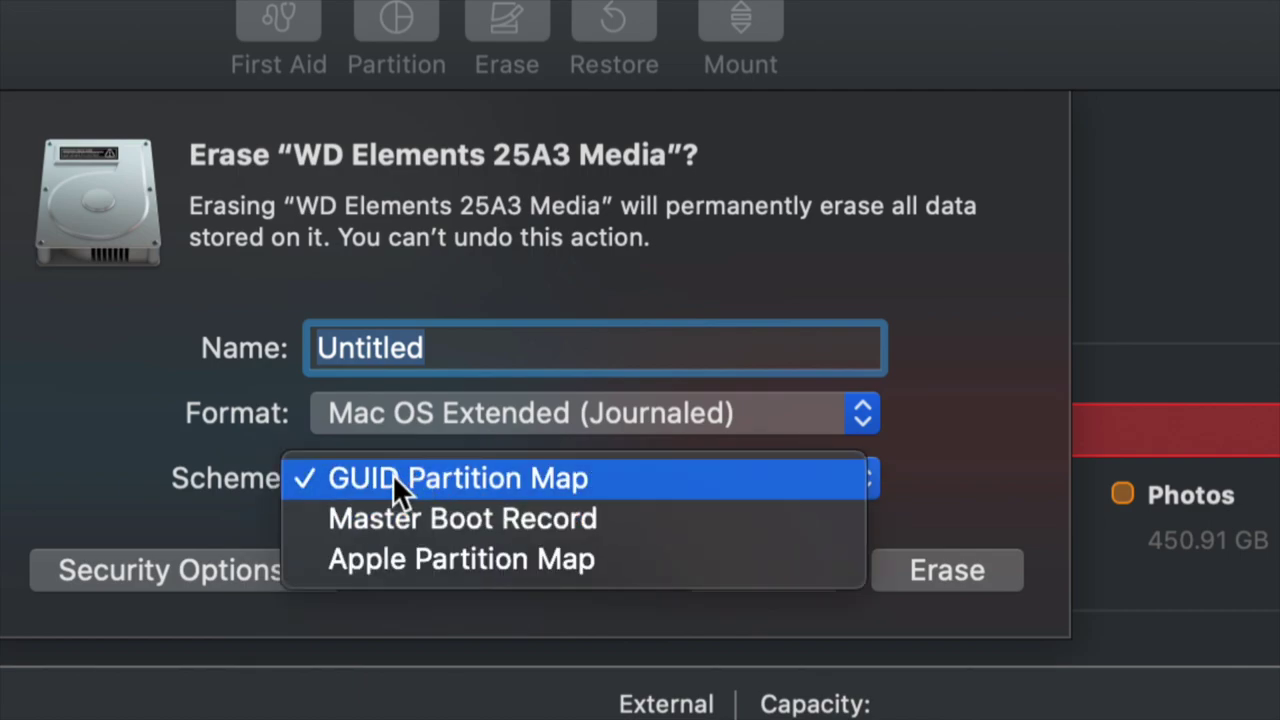
{"action": "left_click", "coordinate": [446, 476]}
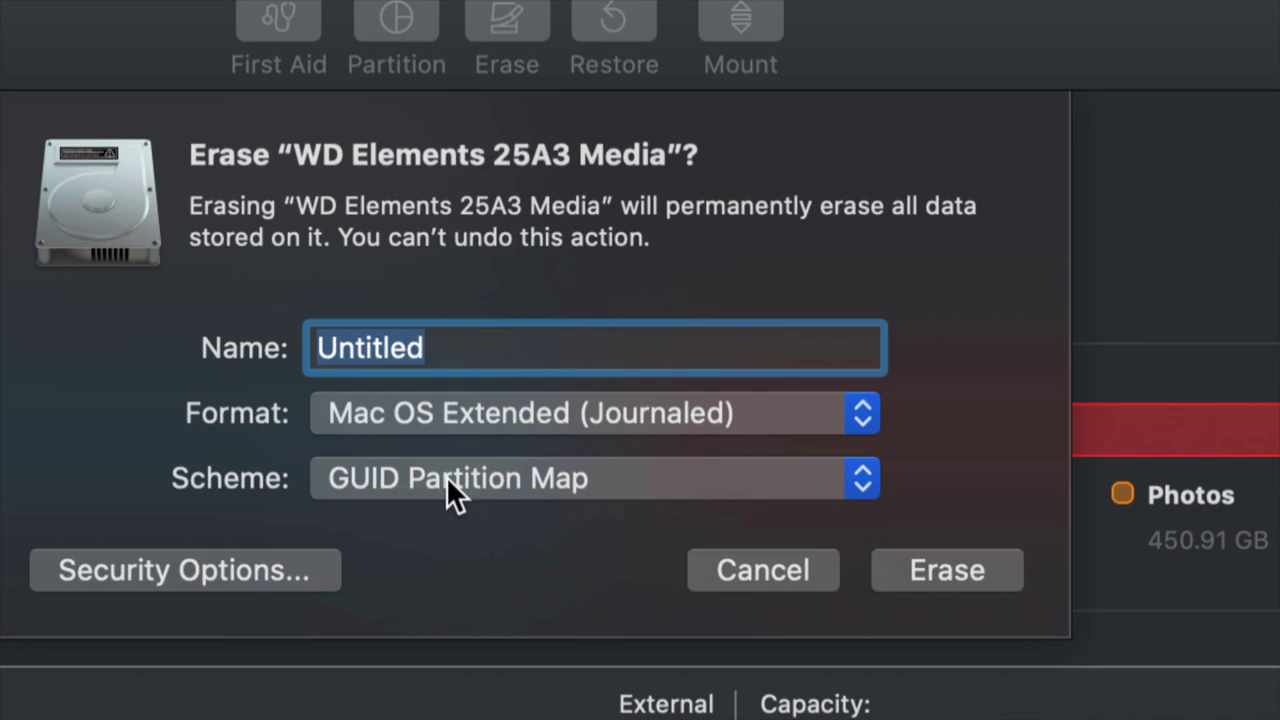
{"action": "left_click", "coordinate": [446, 476]}
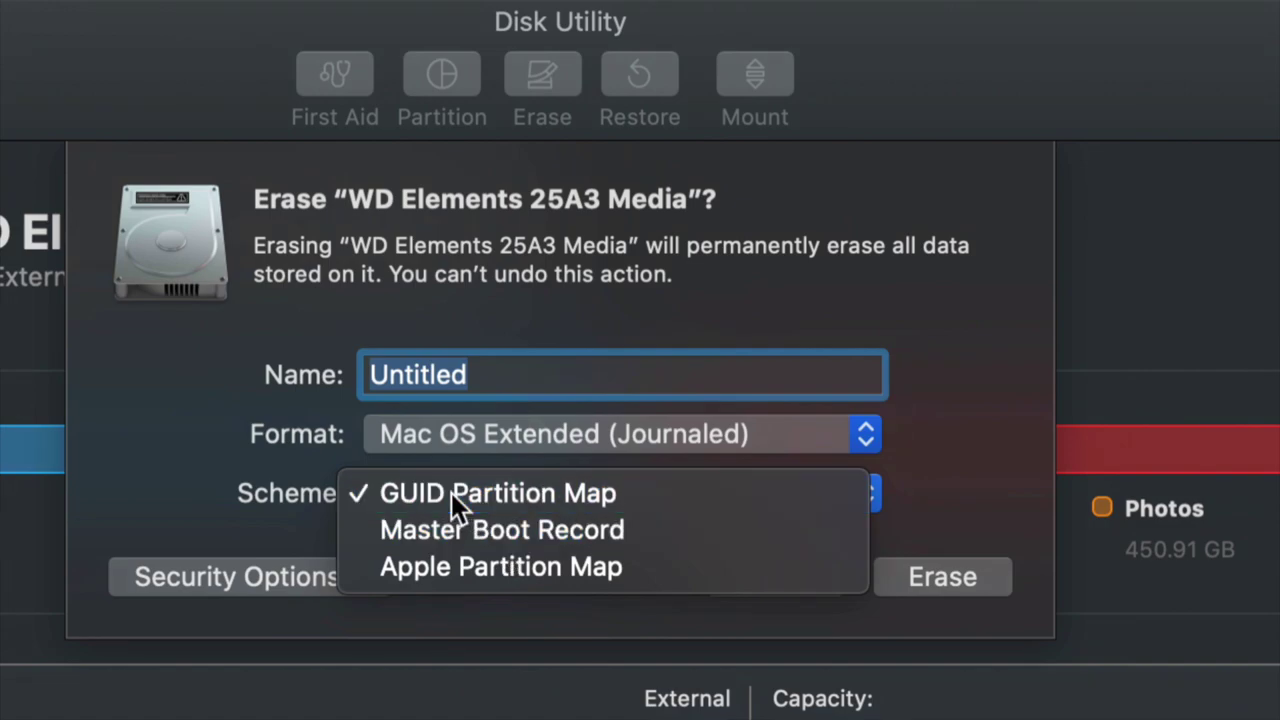
{"action": "left_click", "coordinate": [451, 493]}
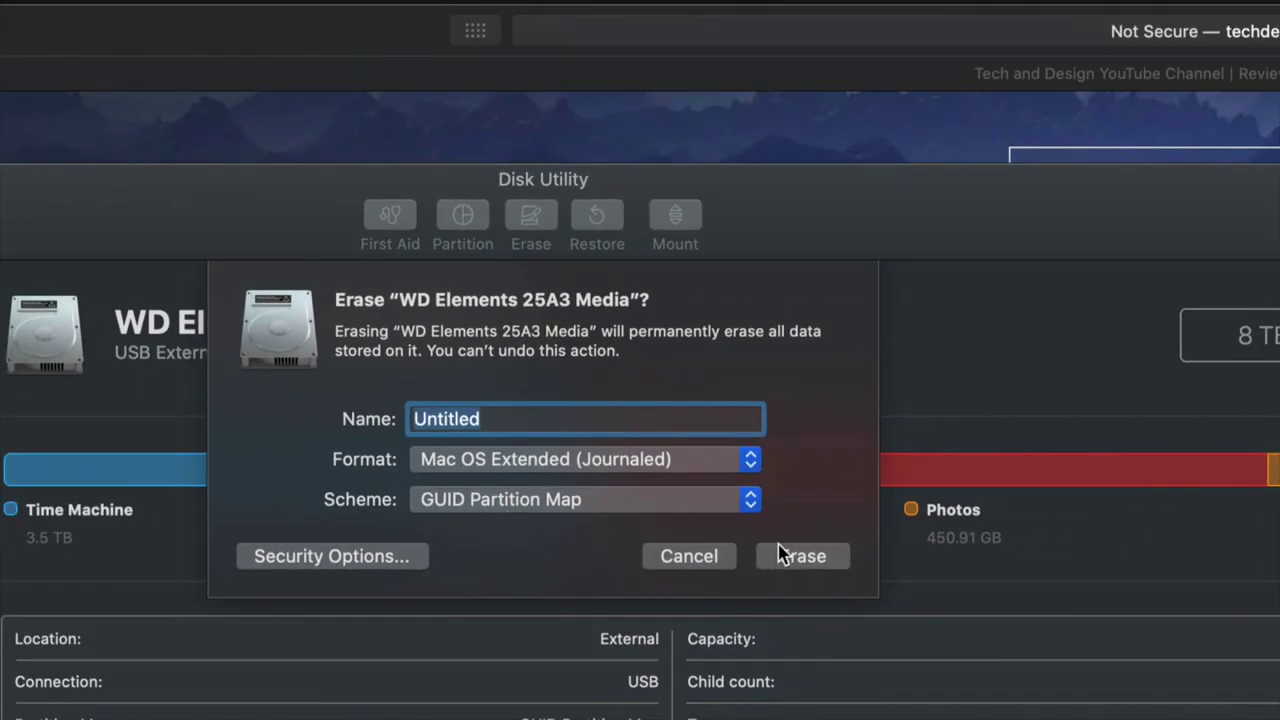
Confirm erasing WD Elements 25A3 Media and dismiss the finished erase report.
{"action": "left_click", "coordinate": [834, 558]}
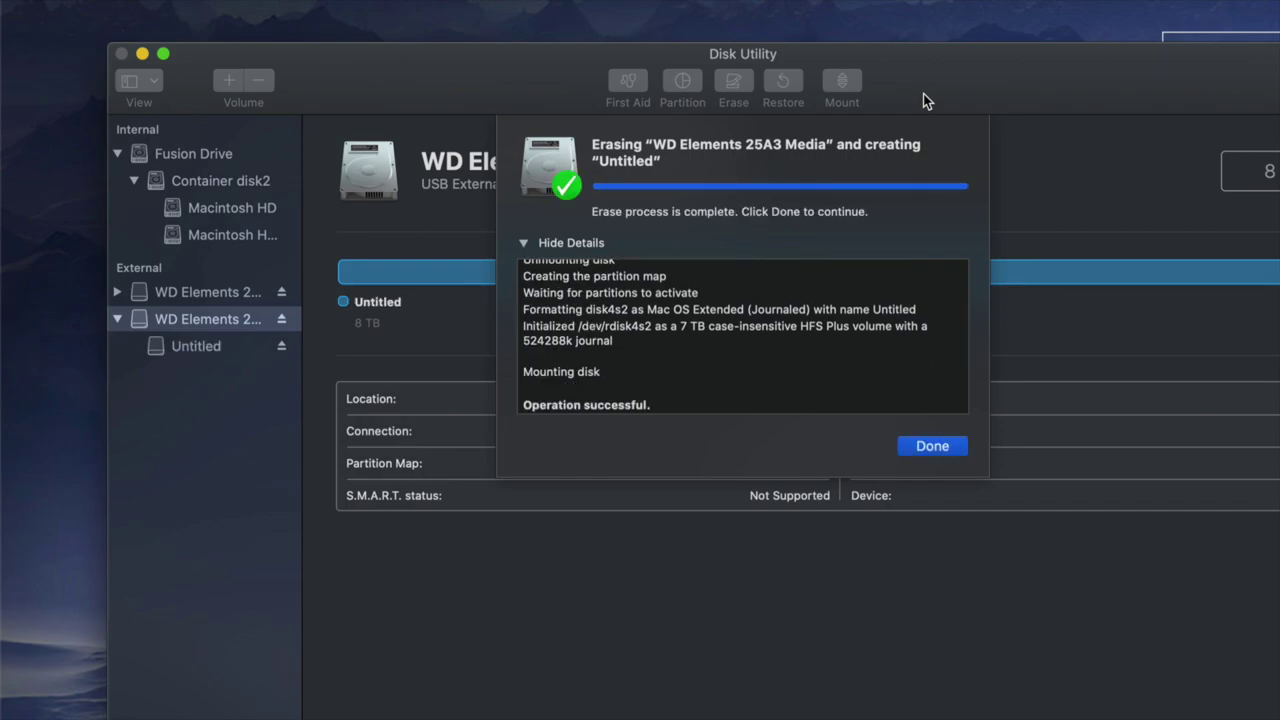
{"action": "left_click", "coordinate": [932, 446]}
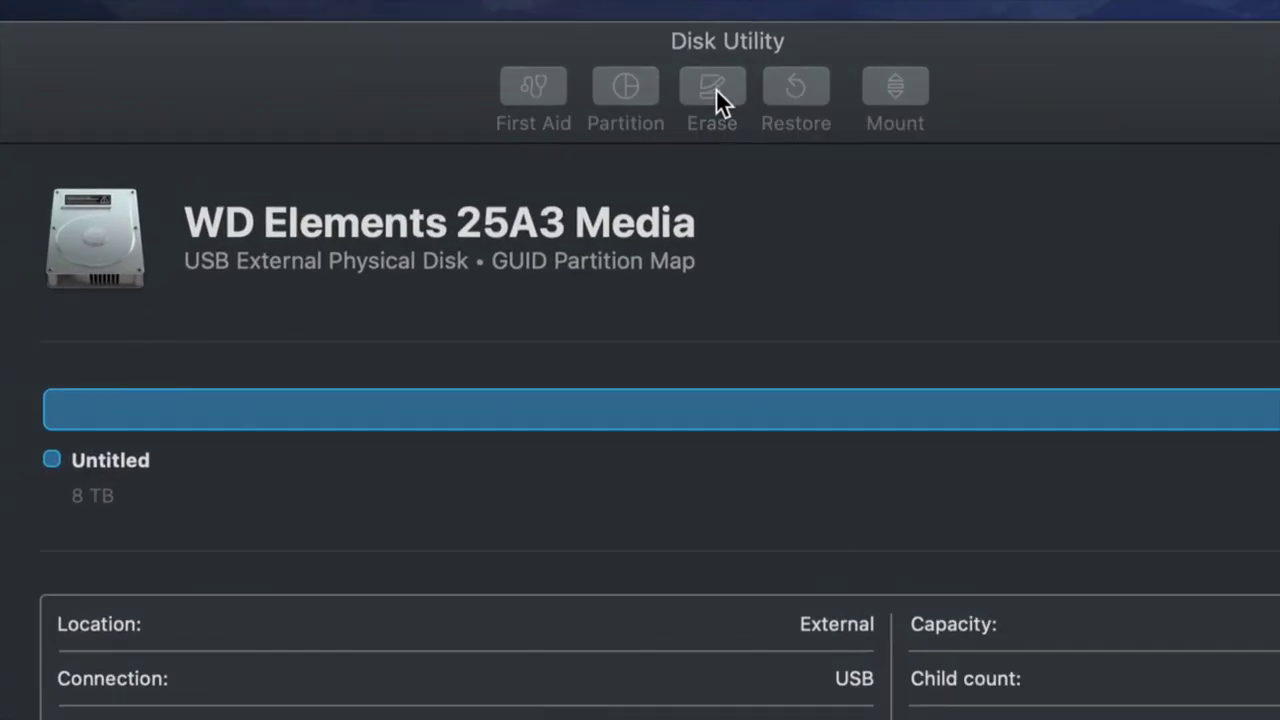
Begin a second erase of WD Elements 25A3 Media and show its Security Options.
{"action": "left_click", "coordinate": [717, 88]}
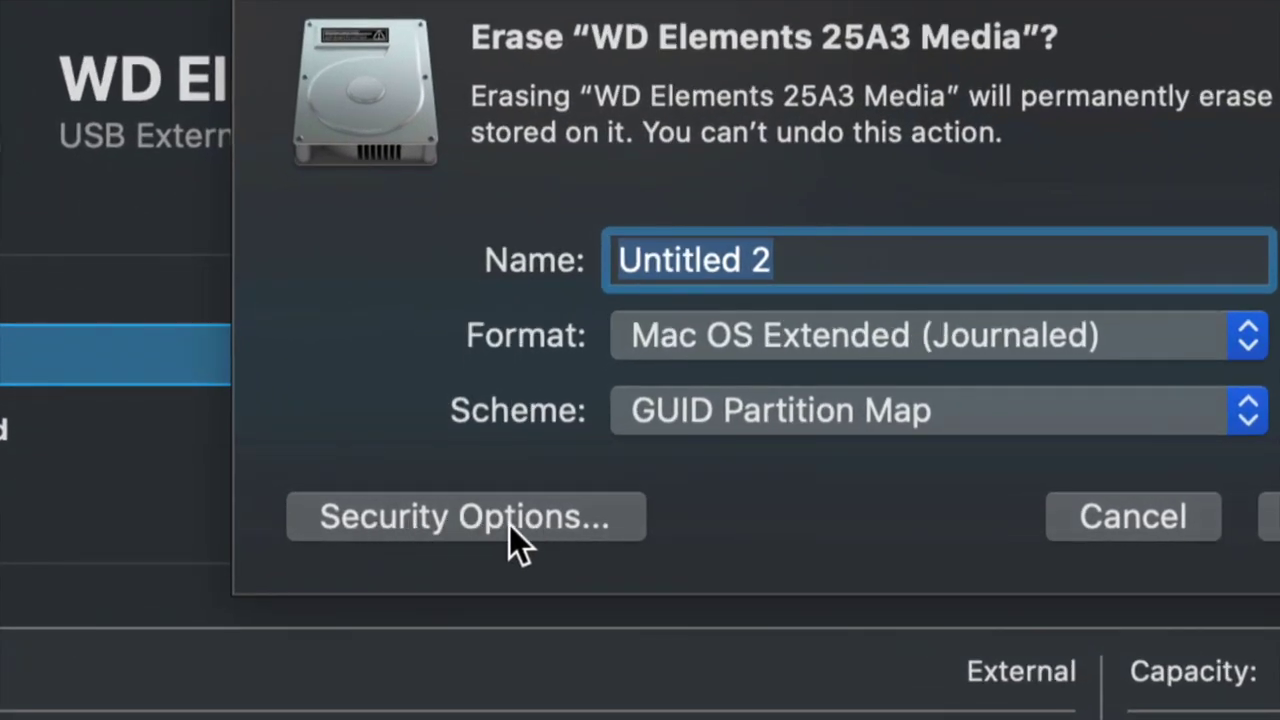
{"action": "left_click", "coordinate": [509, 524]}
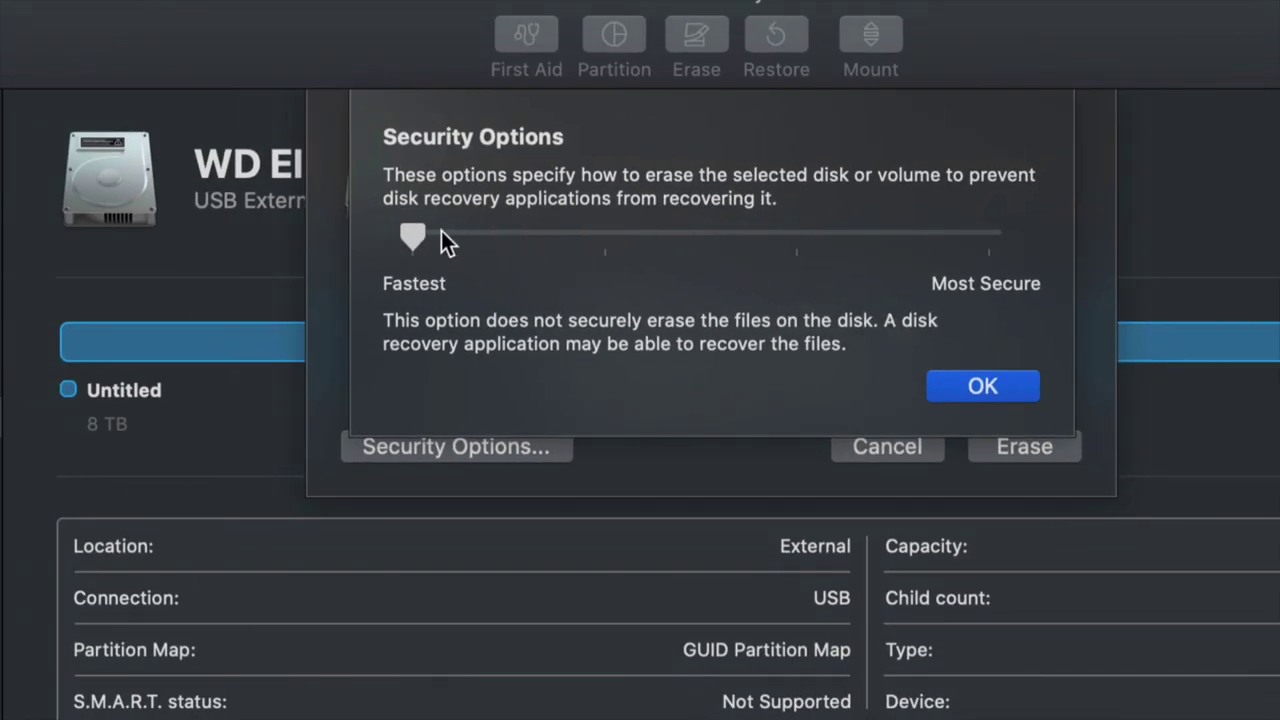
Move the security slider through 2-pass and Most Secure, then accept Fastest.
{"action": "left_click_drag", "start_coordinate": [413, 236], "coordinate": [988, 236]}
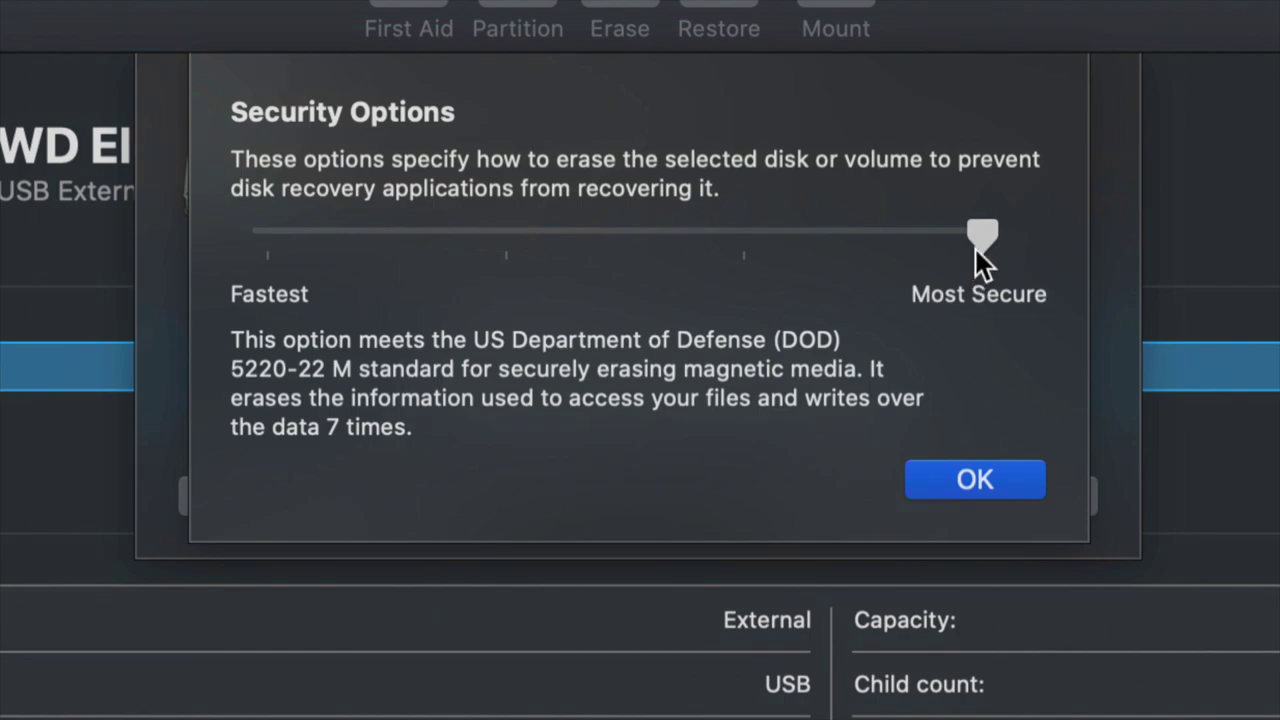
{"action": "left_click_drag", "start_coordinate": [982, 238], "coordinate": [268, 238]}
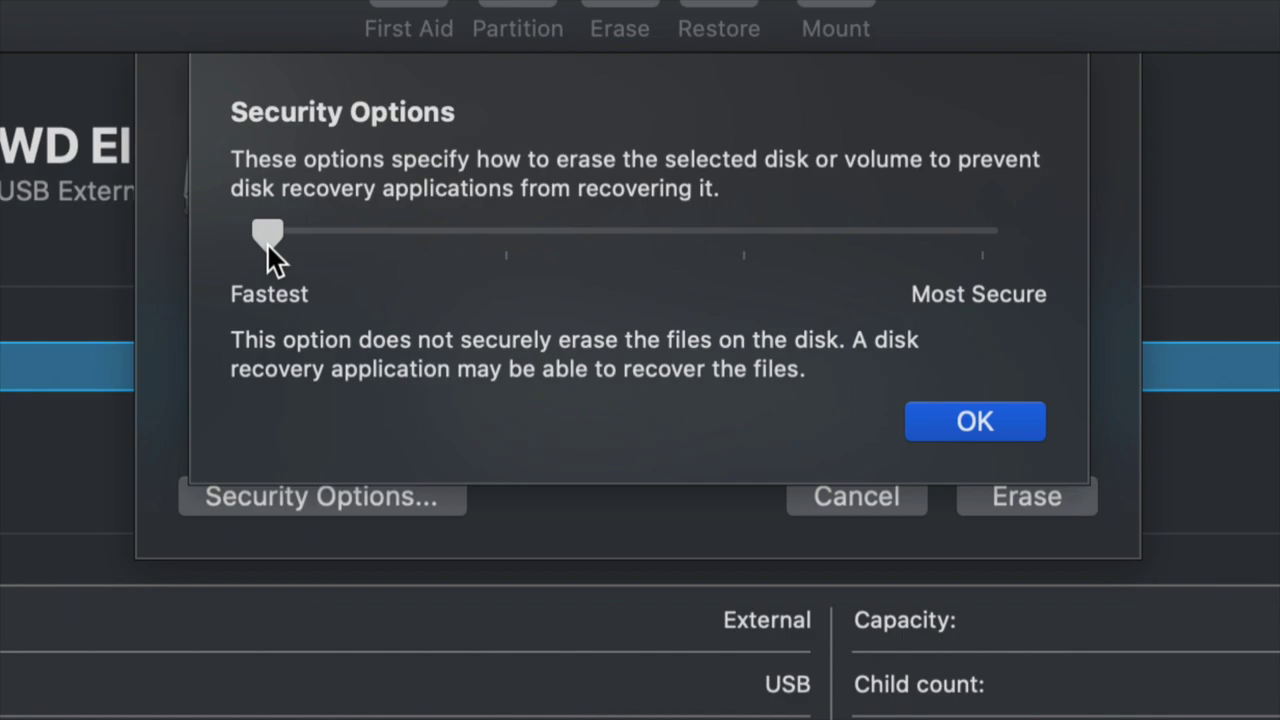
{"action": "left_click_drag", "start_coordinate": [268, 238], "coordinate": [982, 238]}
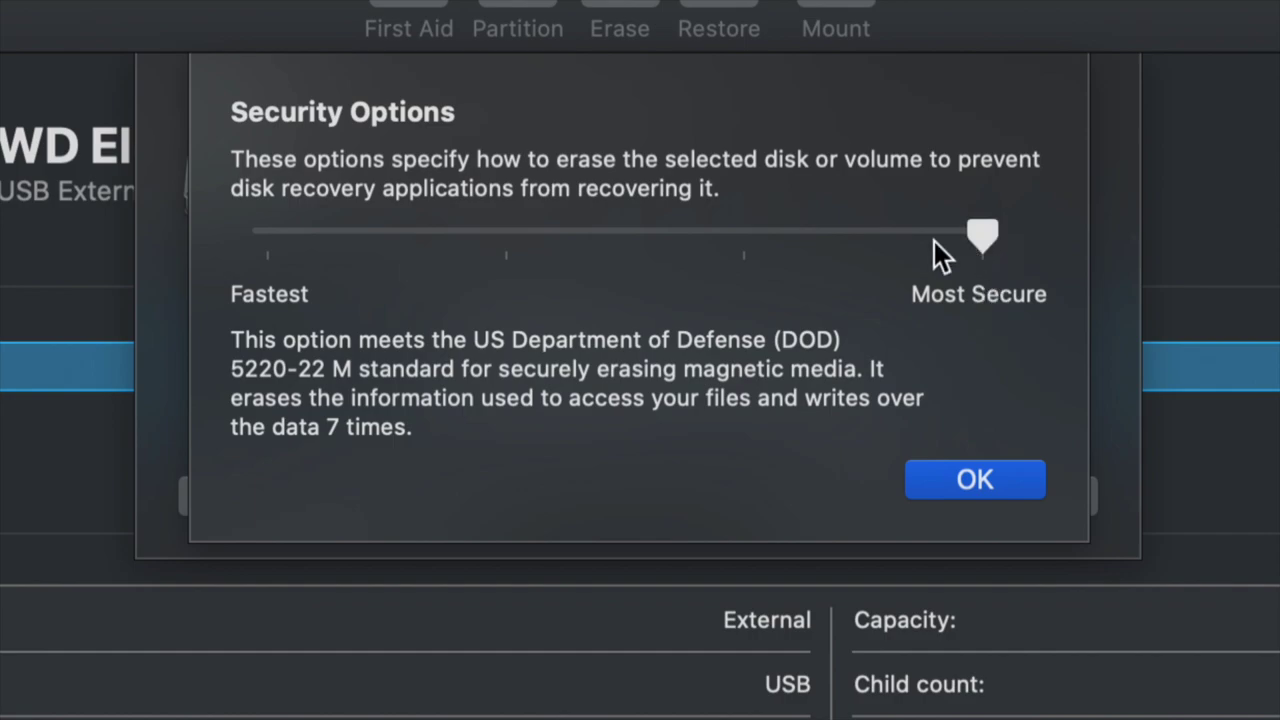
{"action": "left_click", "coordinate": [745, 238]}
{"action": "left_click", "coordinate": [507, 238]}
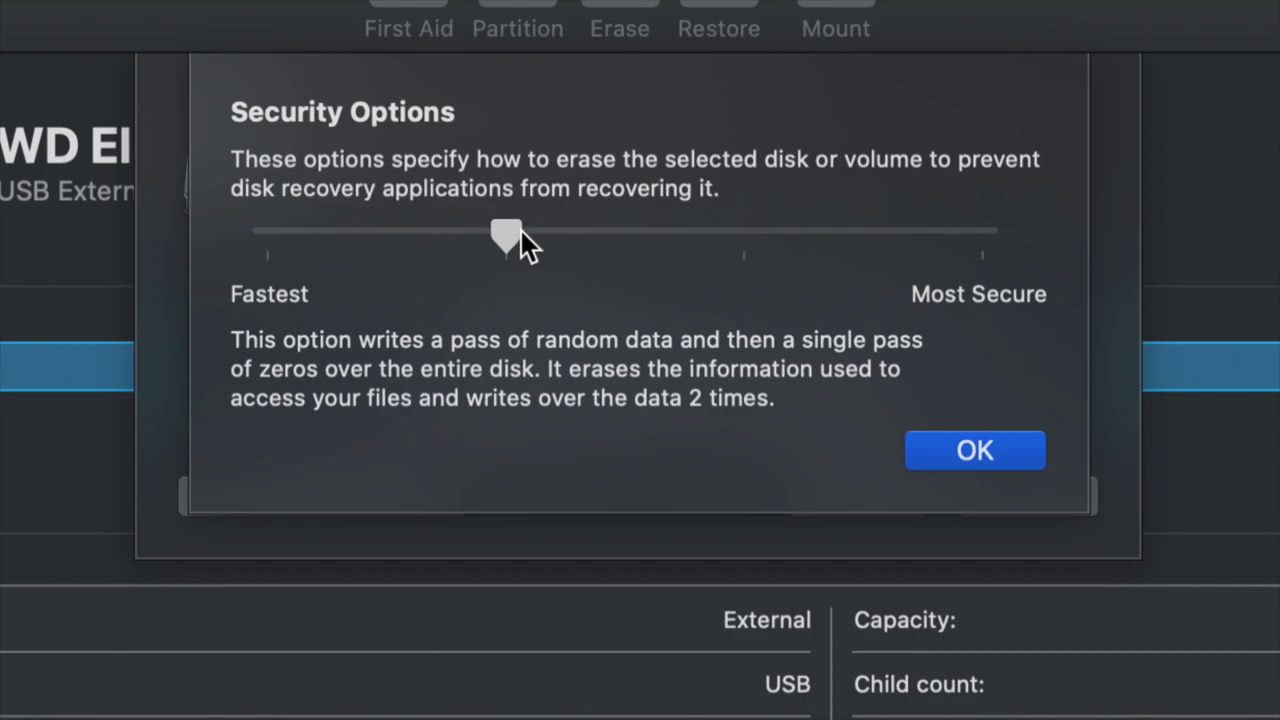
{"action": "left_click_drag", "start_coordinate": [507, 236], "coordinate": [990, 240]}
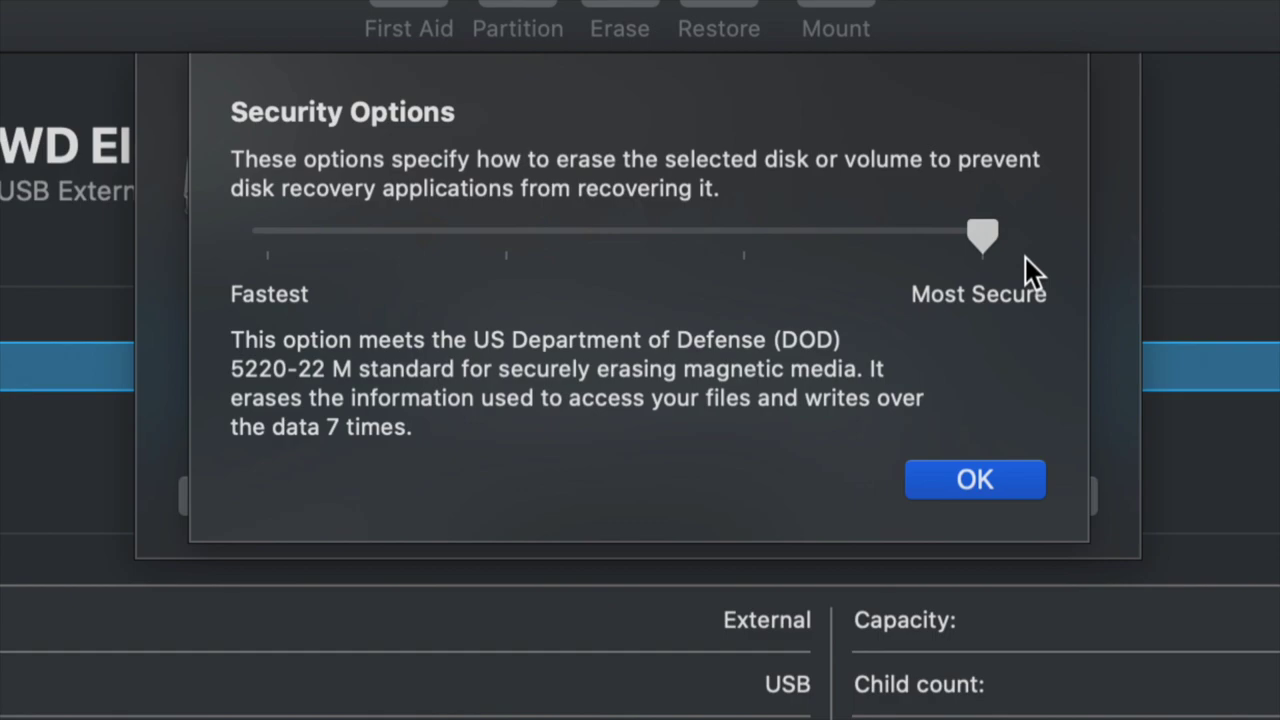
{"action": "left_click_drag", "start_coordinate": [985, 238], "coordinate": [265, 232]}
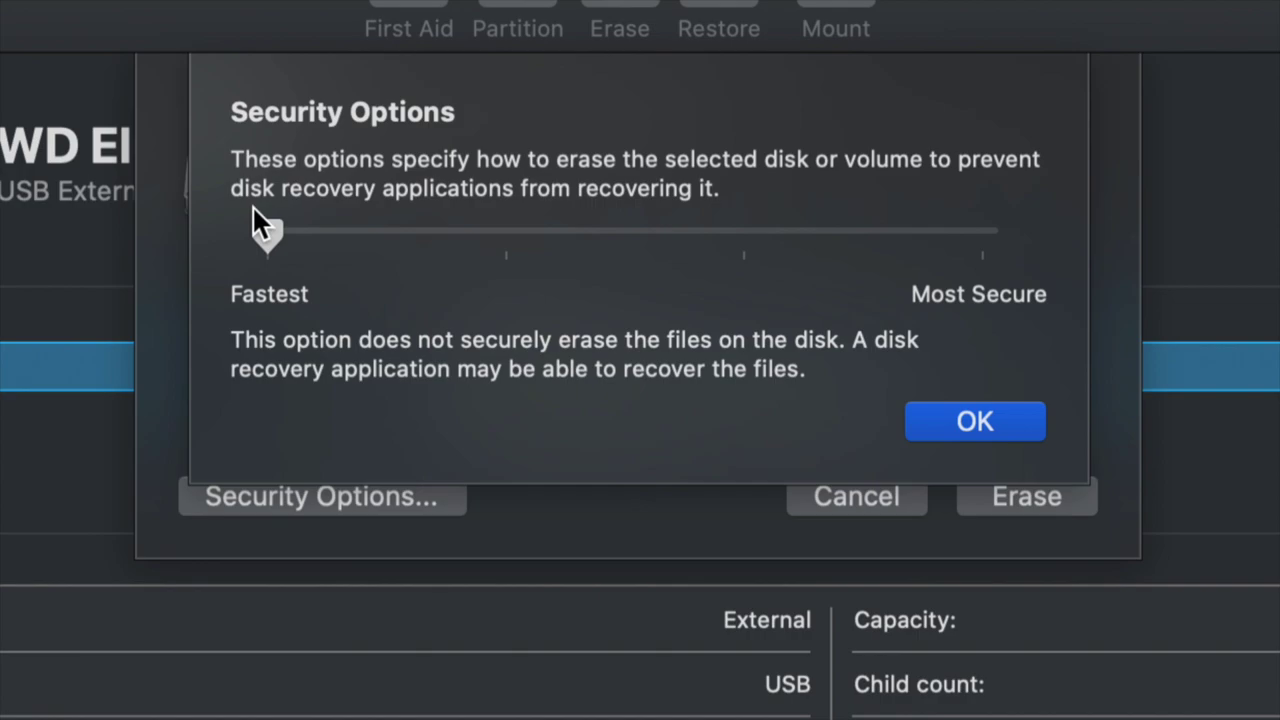
{"action": "left_click", "coordinate": [994, 411]}
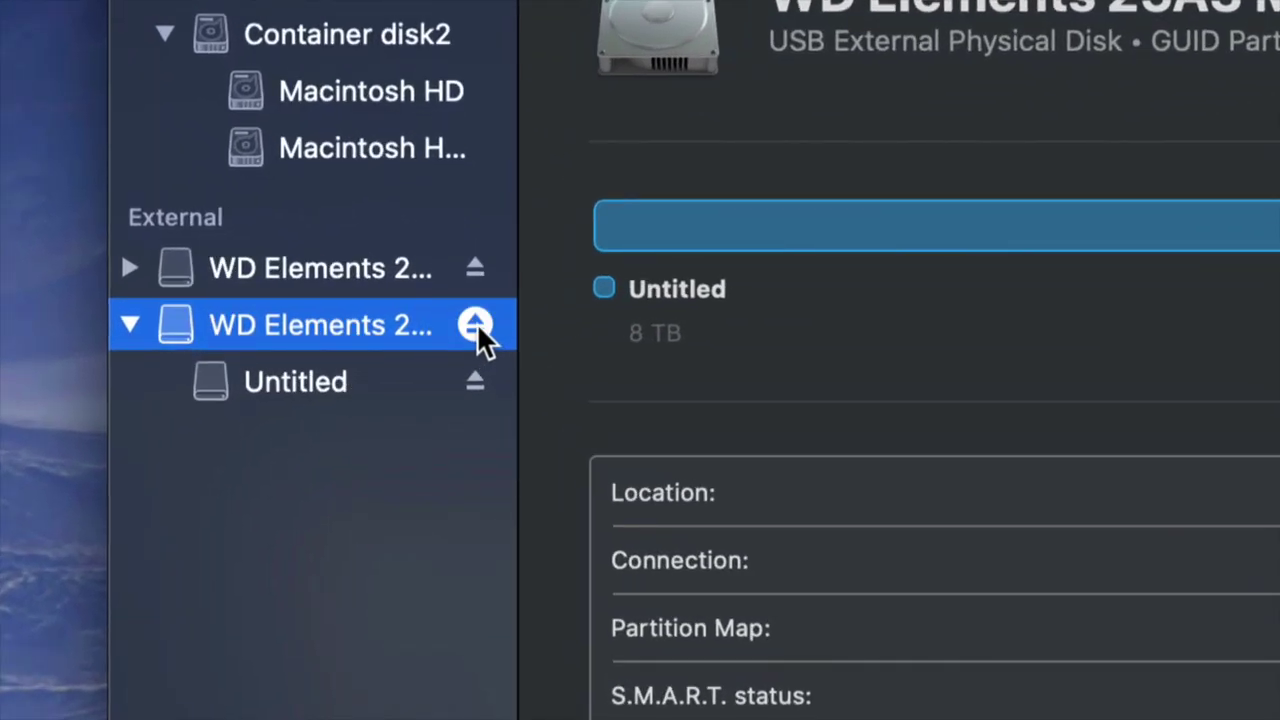
Eject the WD Elements drive from the sidebar and close Disk Utility.
{"action": "left_click", "coordinate": [476, 322]}
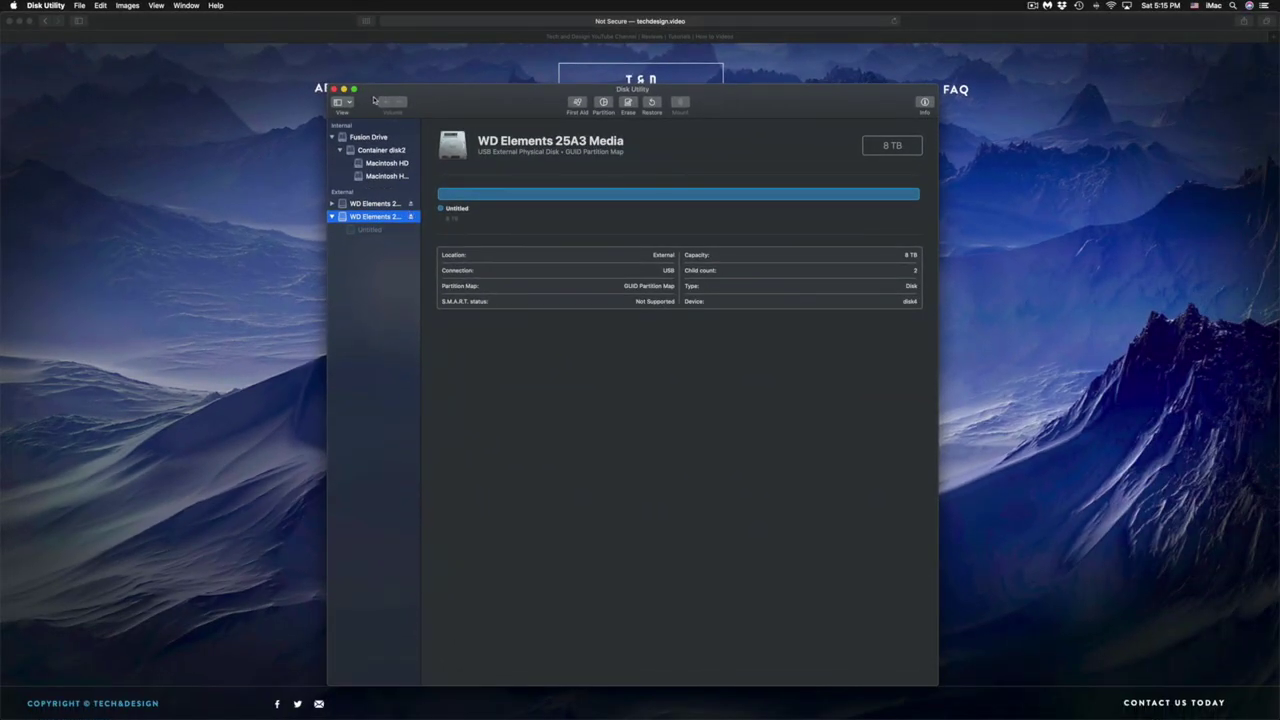
{"action": "left_click", "coordinate": [335, 89]}
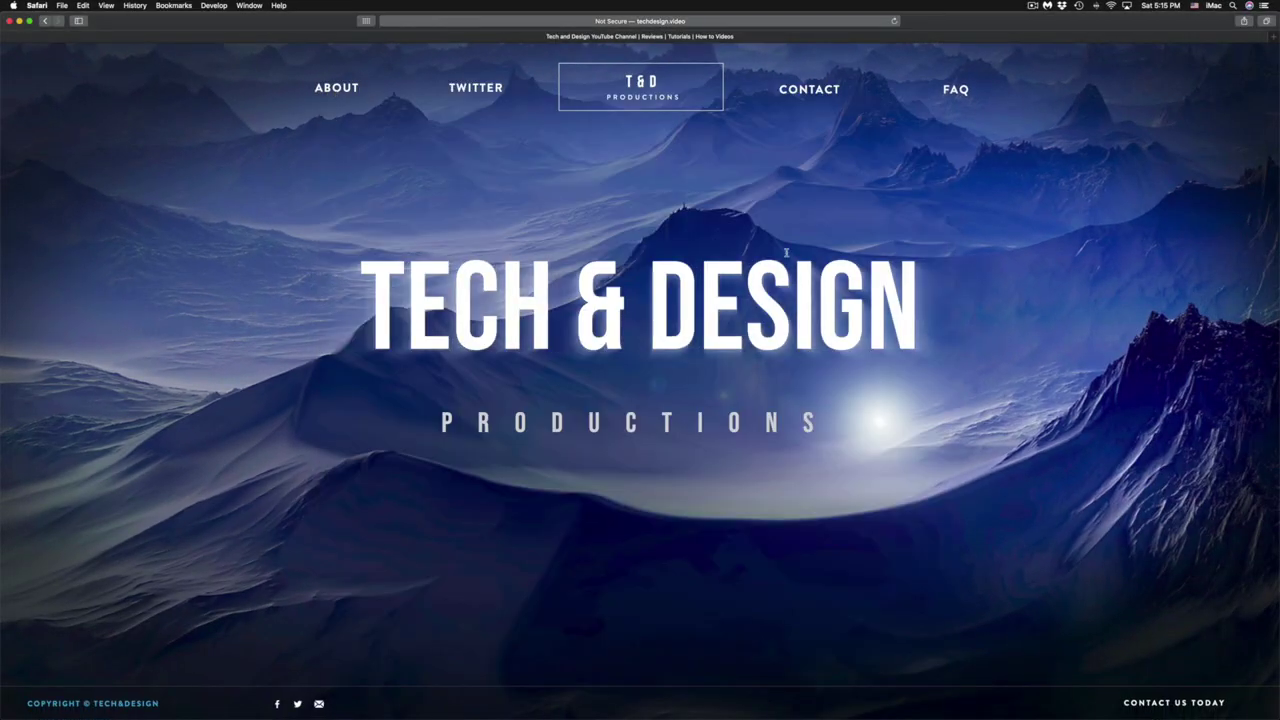